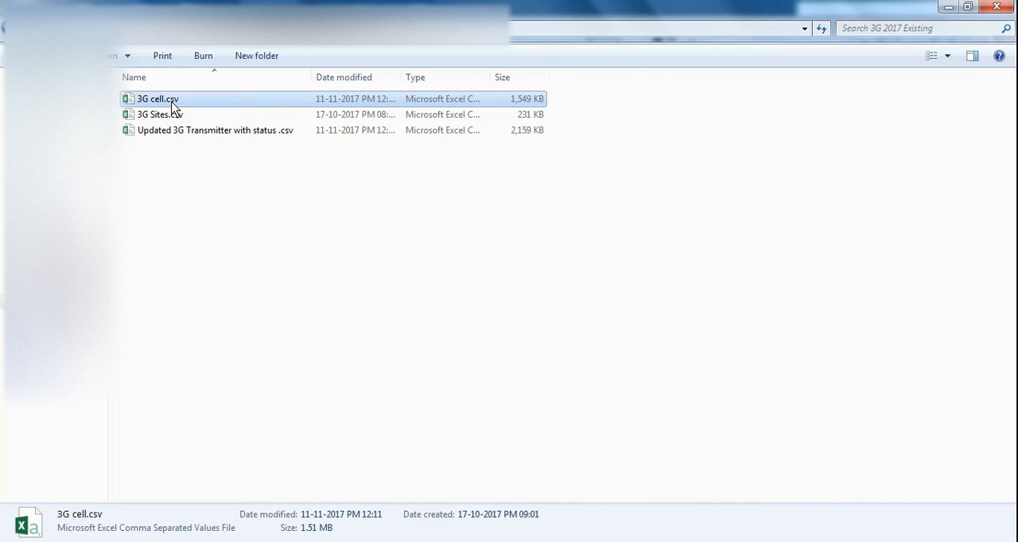
Look over the three 3G CSV files in the folder and open 3G Sites.csv in Excel.
click(168, 116)
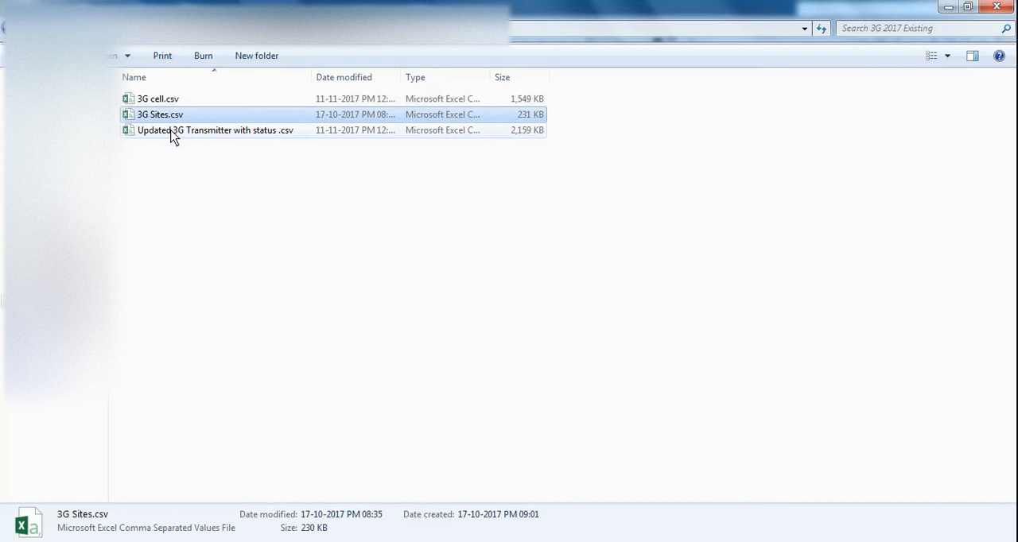
click(173, 135)
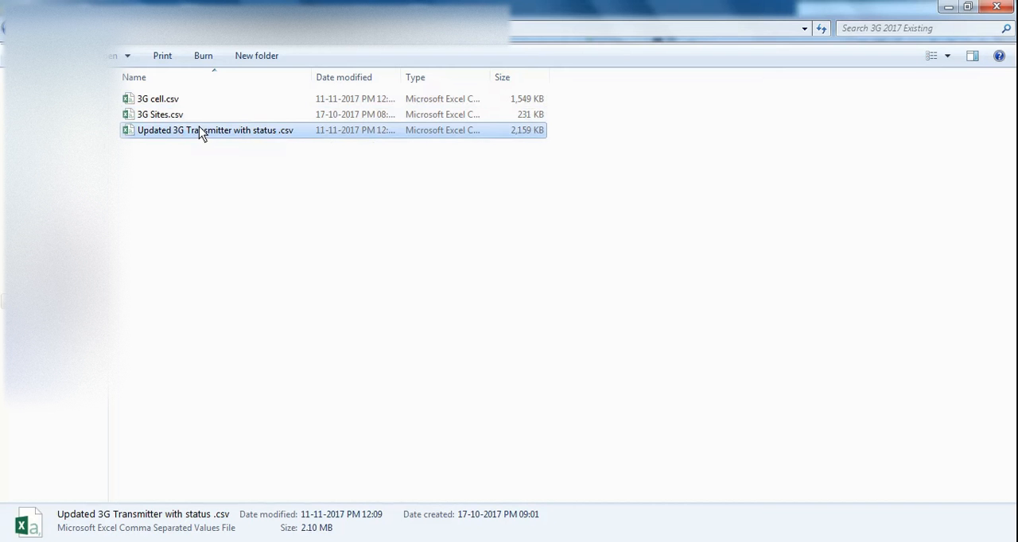
drag(183, 170, 167, 113)
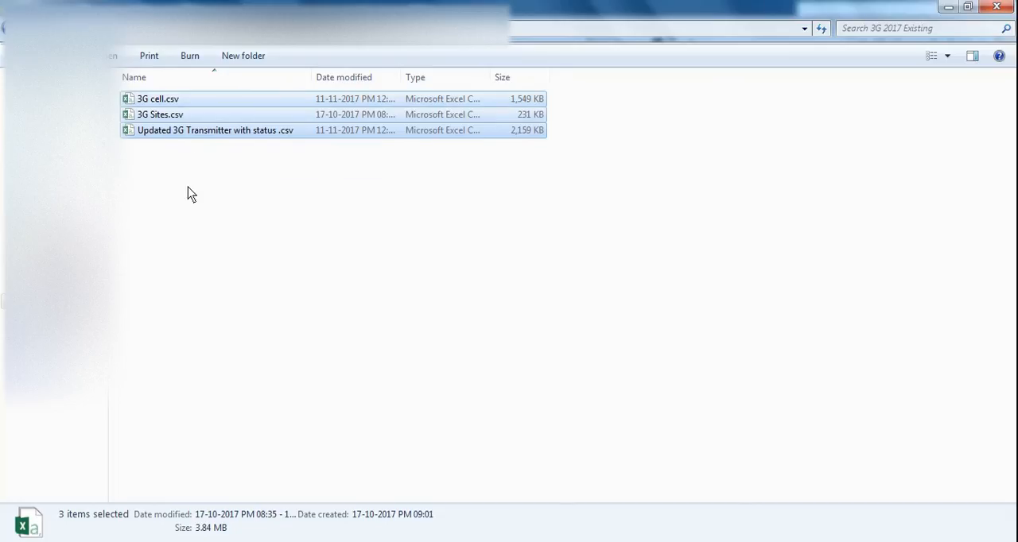
click(170, 118)
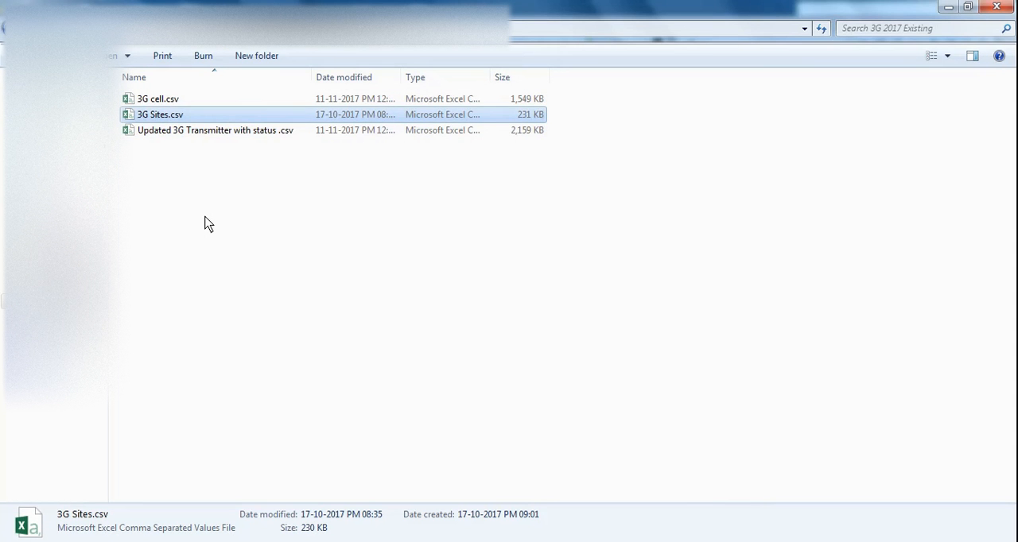
key(Return)
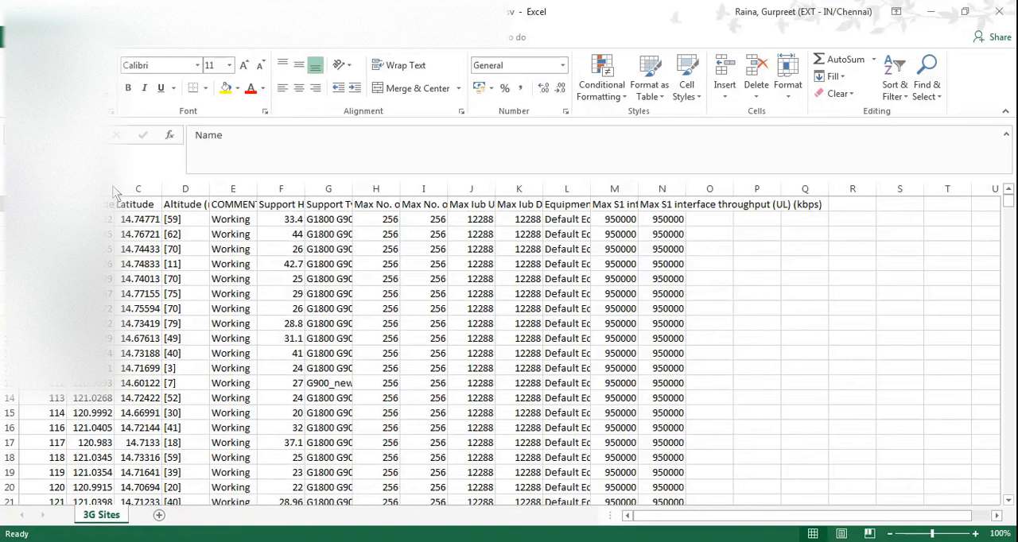
Fit the Altitude (m) column to its contents and check the first site entries in the Name column.
double_click(224, 190)
click(43, 191)
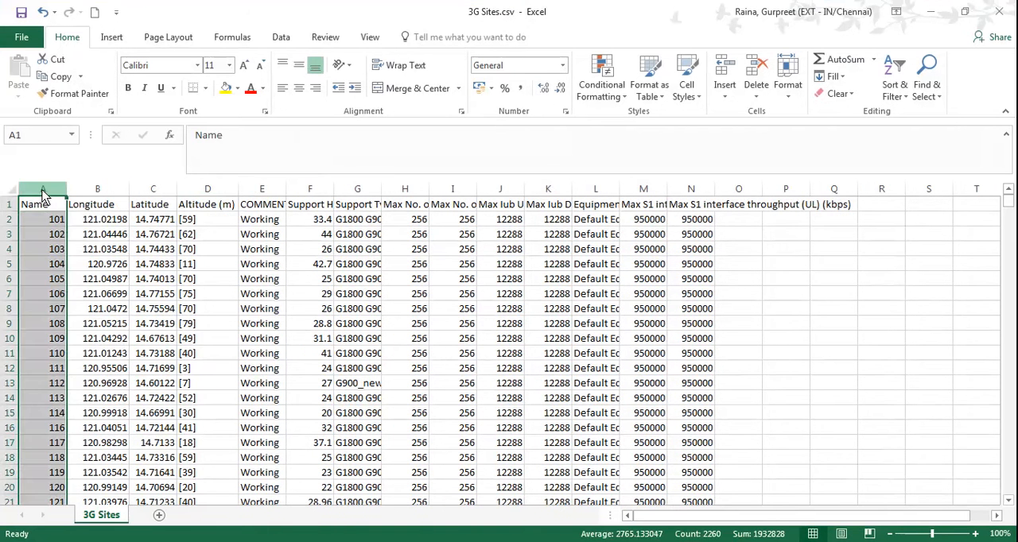
click(53, 221)
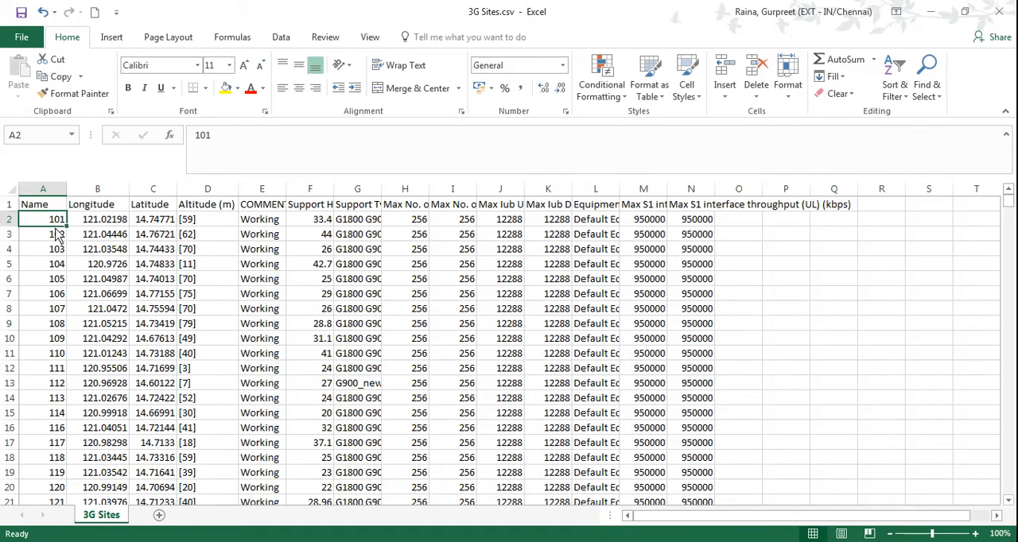
click(56, 235)
click(56, 221)
click(56, 233)
click(60, 222)
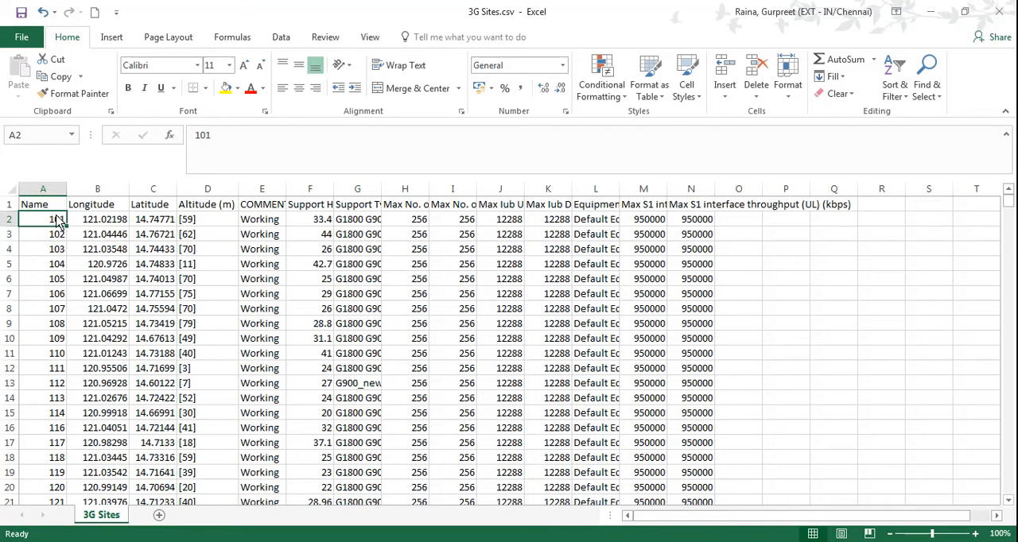
Examine the Longitude, Latitude, Altitude (m) and COMMENTS columns and their first-row values.
click(116, 197)
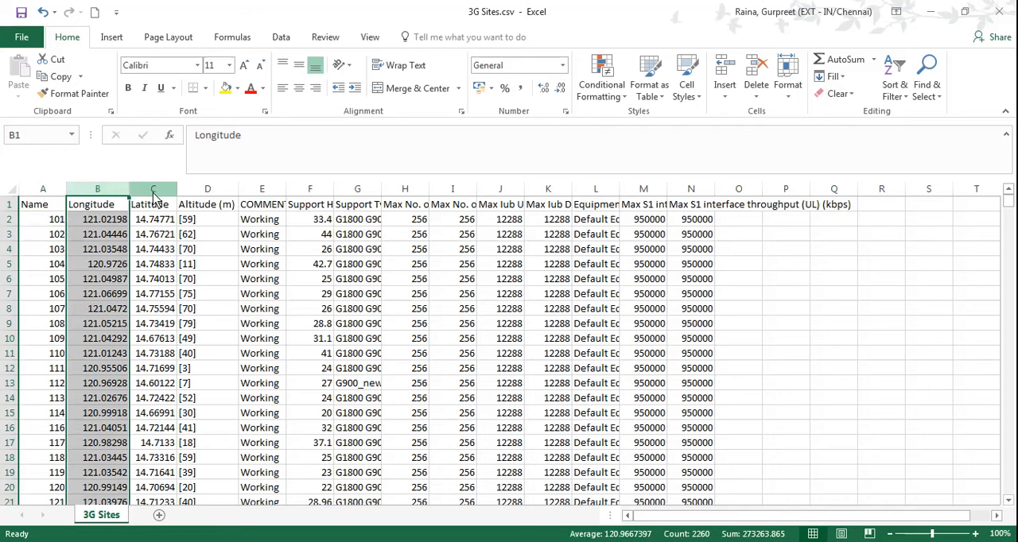
drag(114, 222, 151, 220)
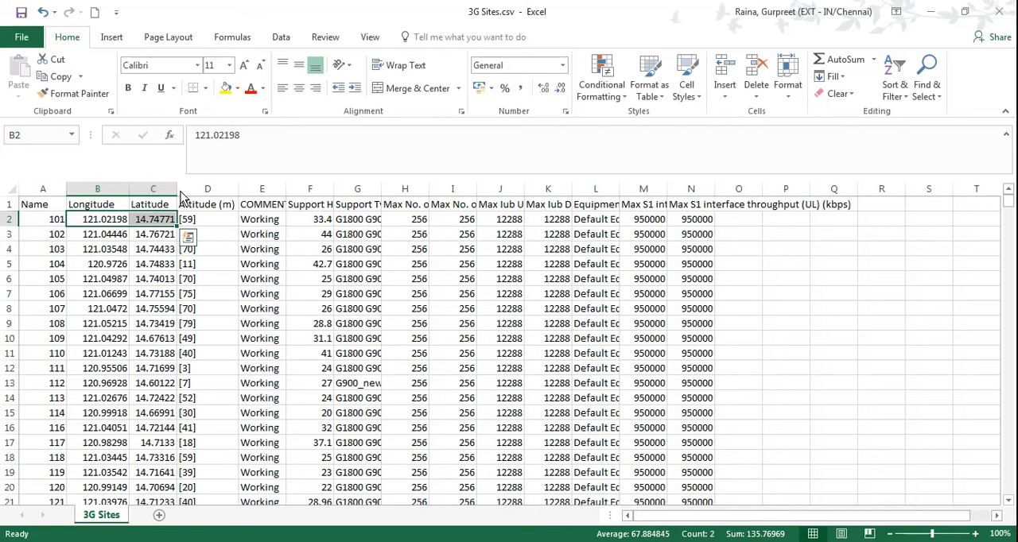
click(114, 225)
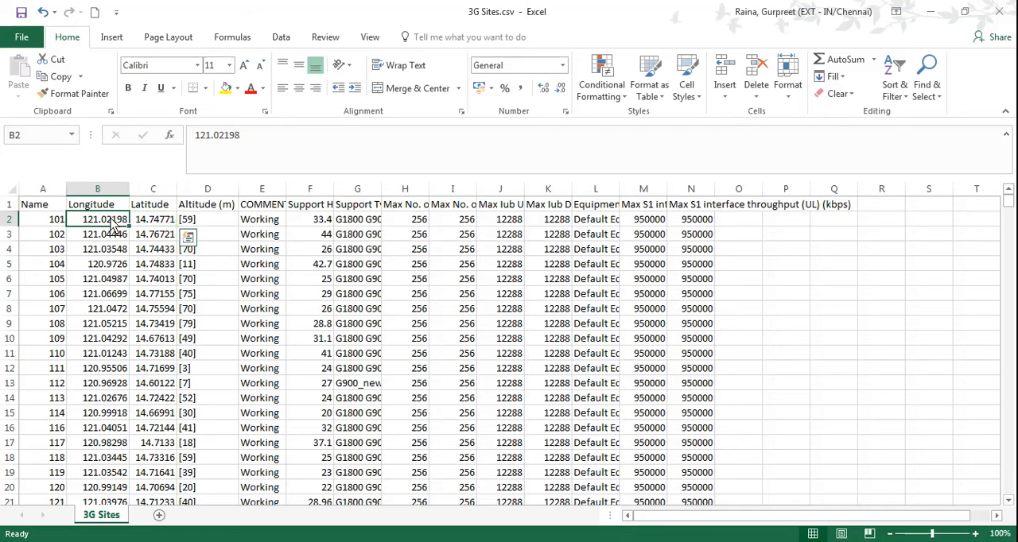
click(146, 227)
click(207, 190)
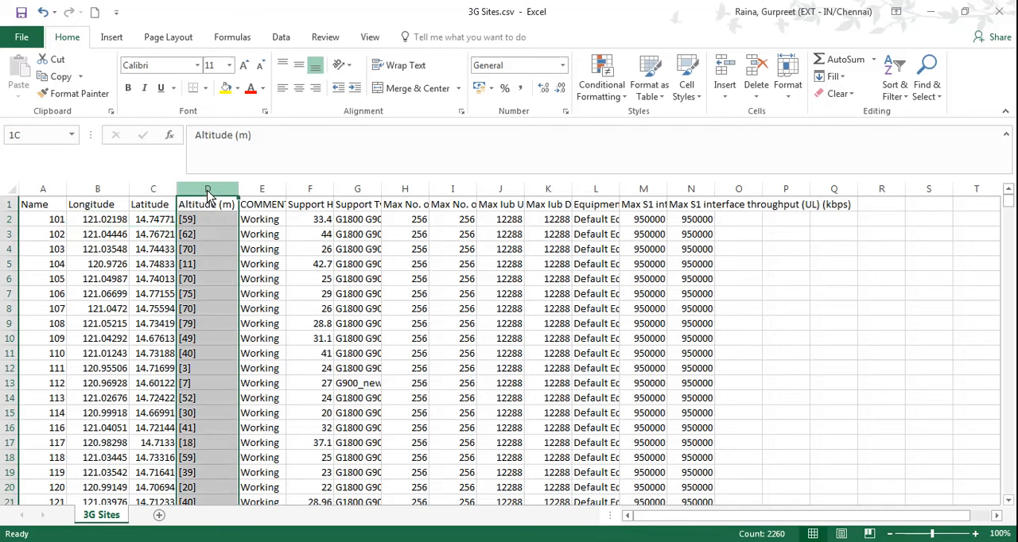
click(199, 226)
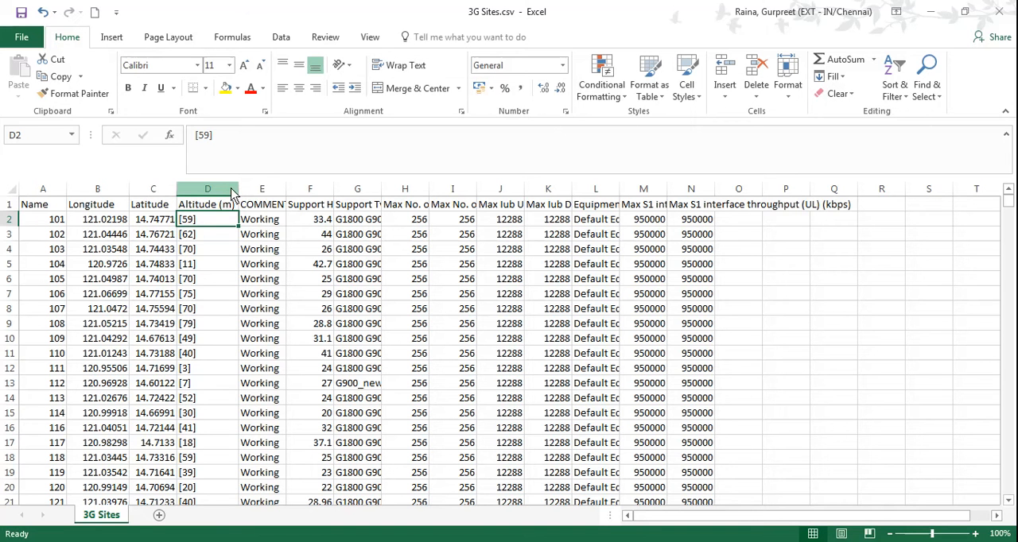
click(232, 194)
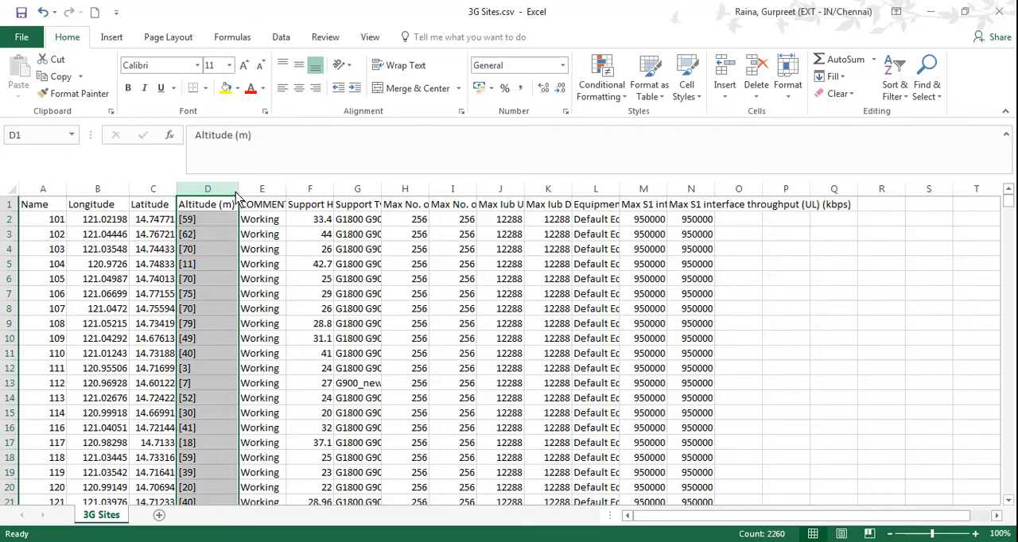
click(269, 191)
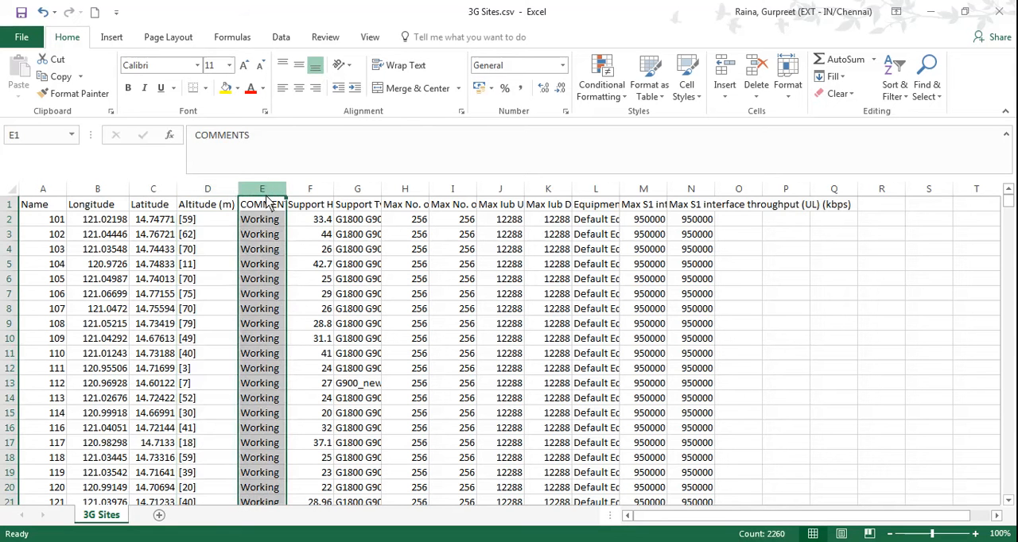
click(262, 232)
click(264, 226)
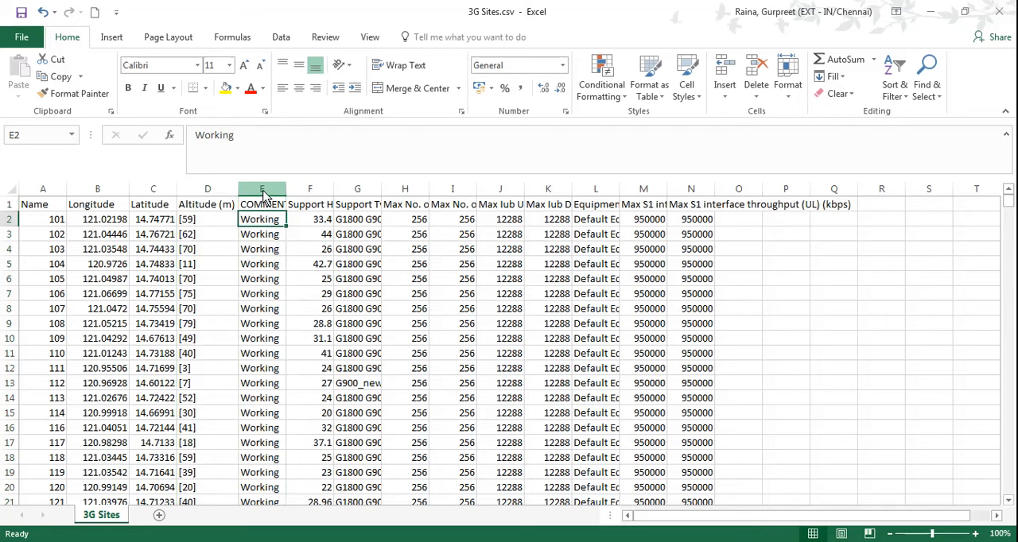
click(264, 194)
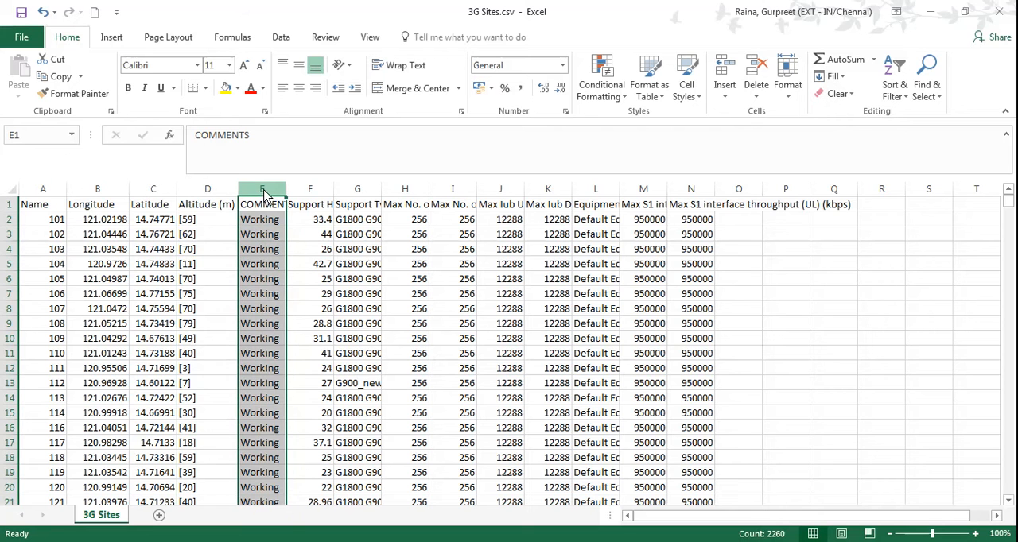
Check the Support Height (m) column and fit the Support Type column to its contents.
click(318, 192)
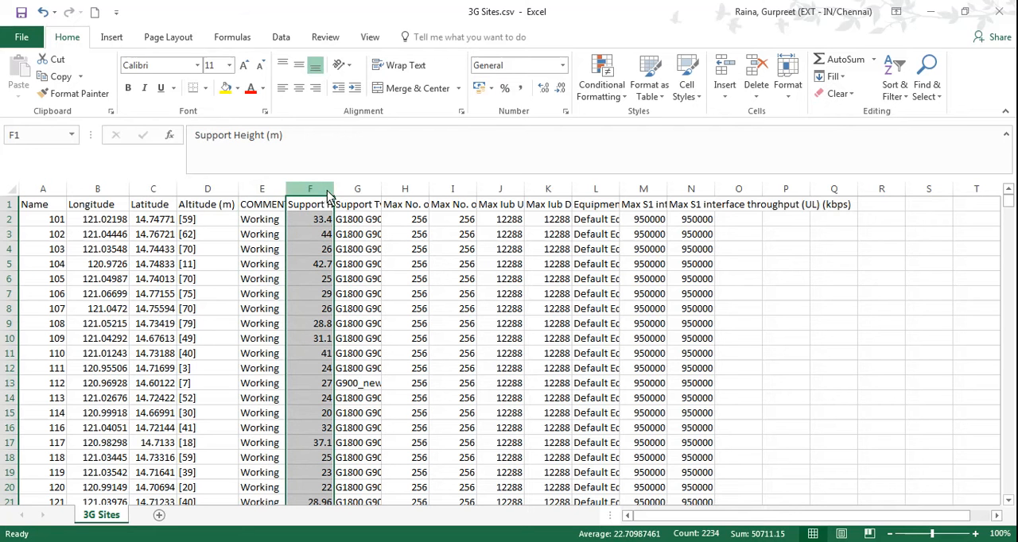
double_click(383, 197)
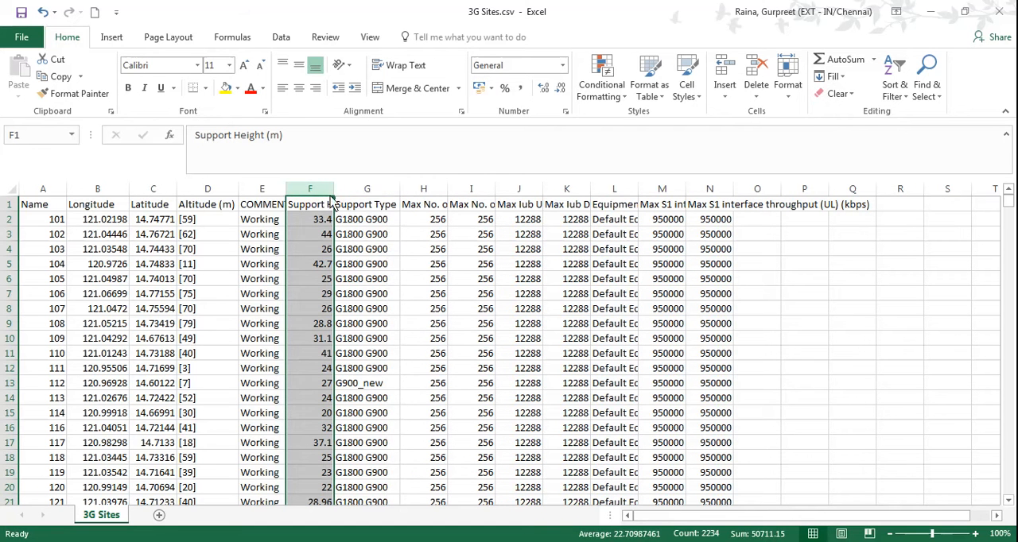
click(345, 192)
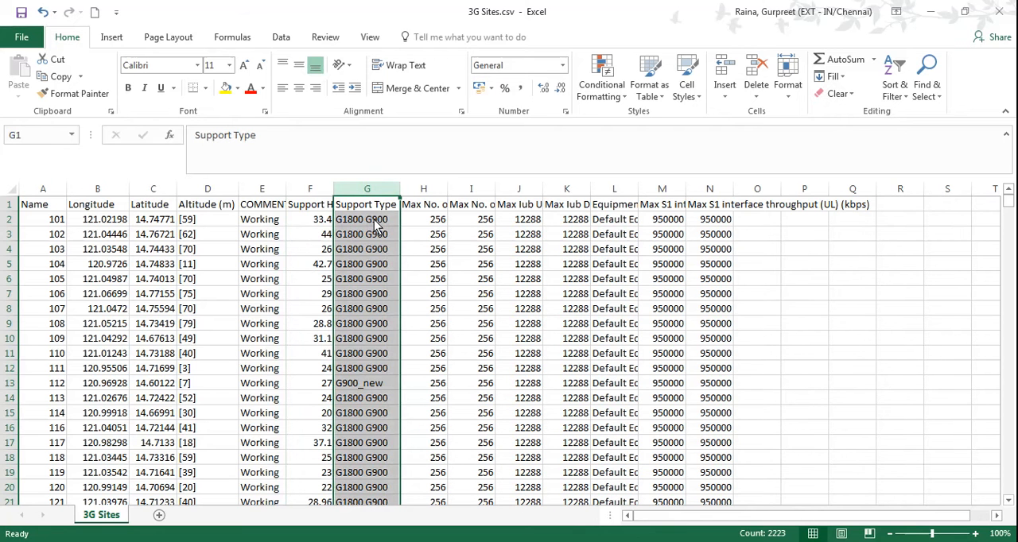
Replace the Support Type of site 101 in cell G2 with UMTS900.
click(377, 227)
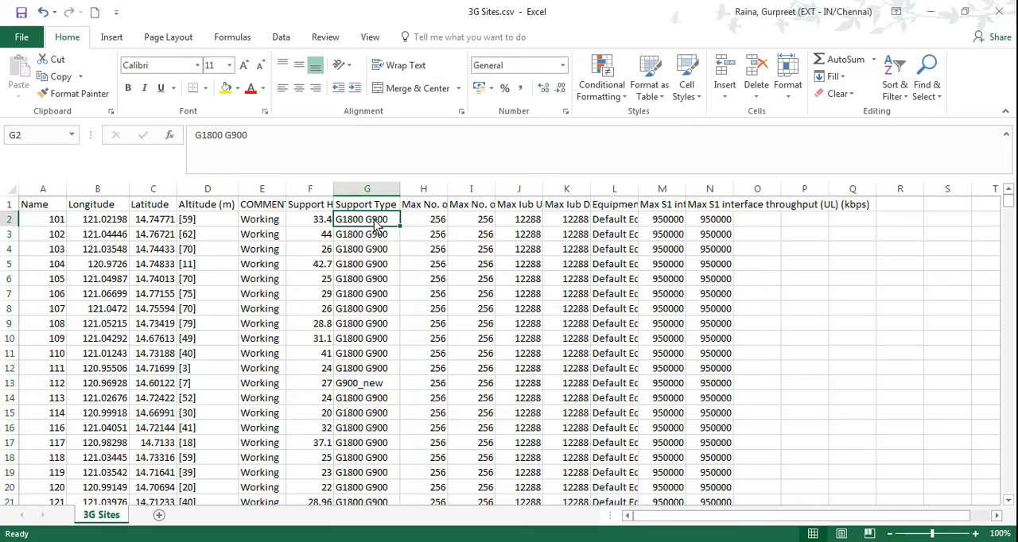
text(umt)
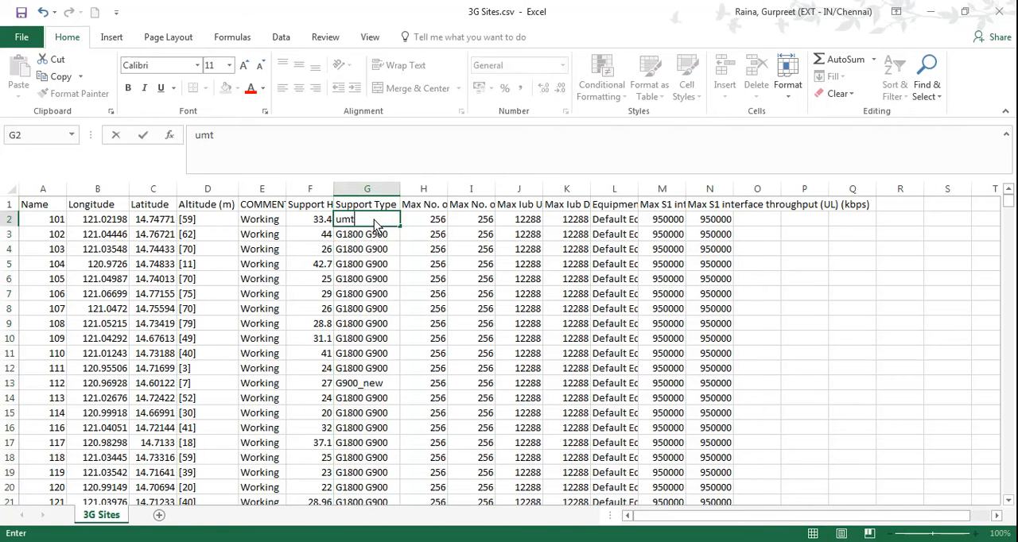
text(s900)
double_click(340, 223)
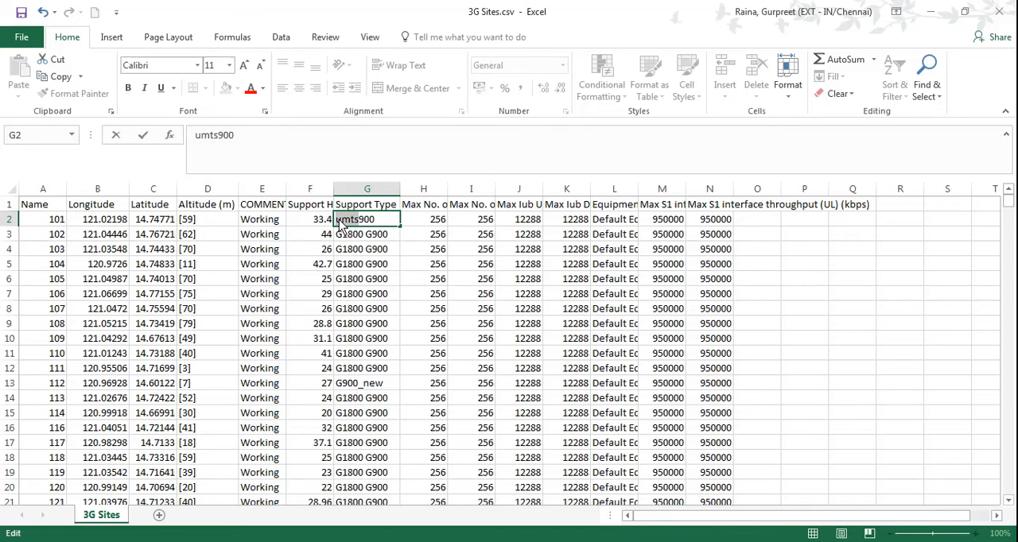
text(um900)
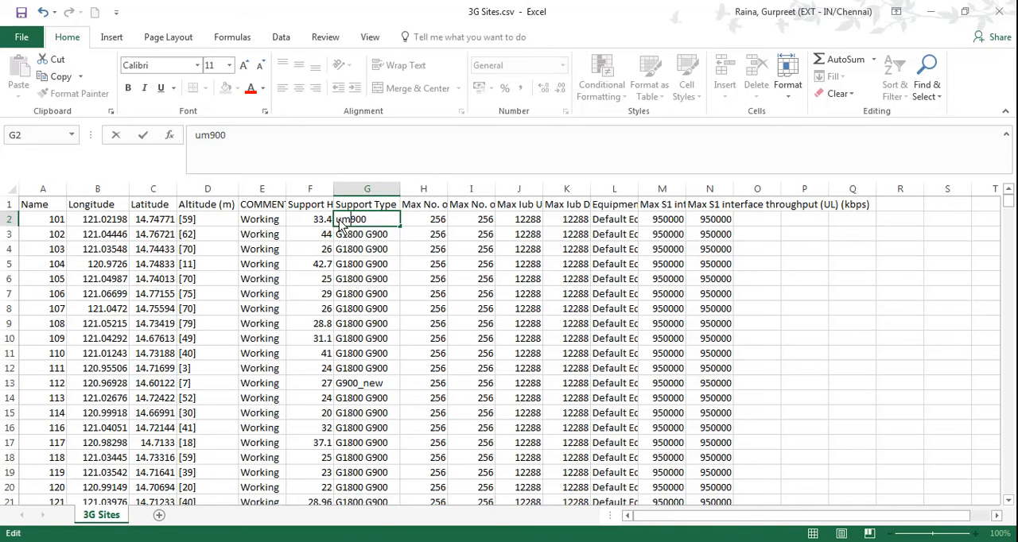
text(ts)
key(BackSpace)
key(BackSpace)
key(BackSpace)
key(BackSpace)
text(UMTS)
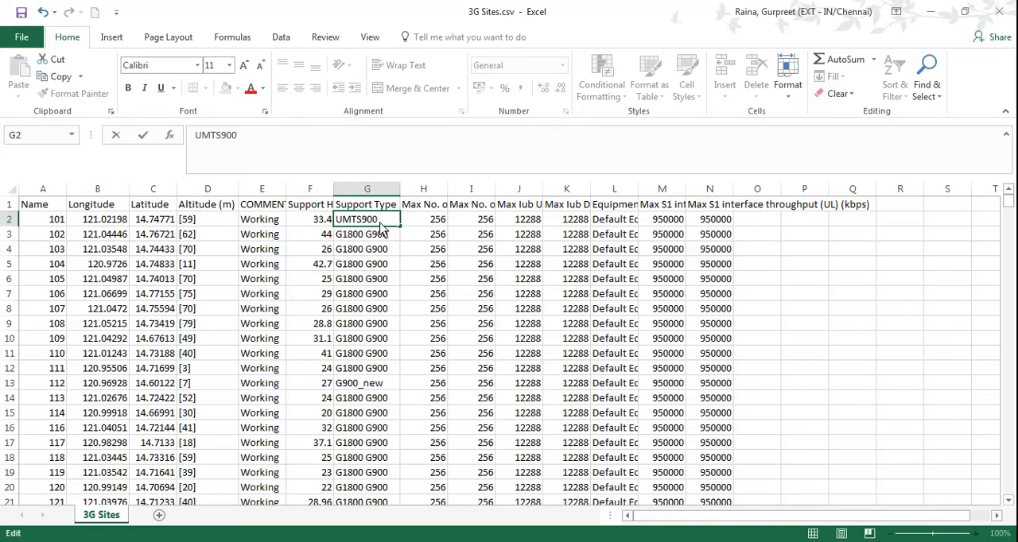
Undo the Support Type edit in cell G2.
key(ctrl+z)
key(ctrl+y)
key(ctrl+z)
key(ctrl+y)
click(428, 192)
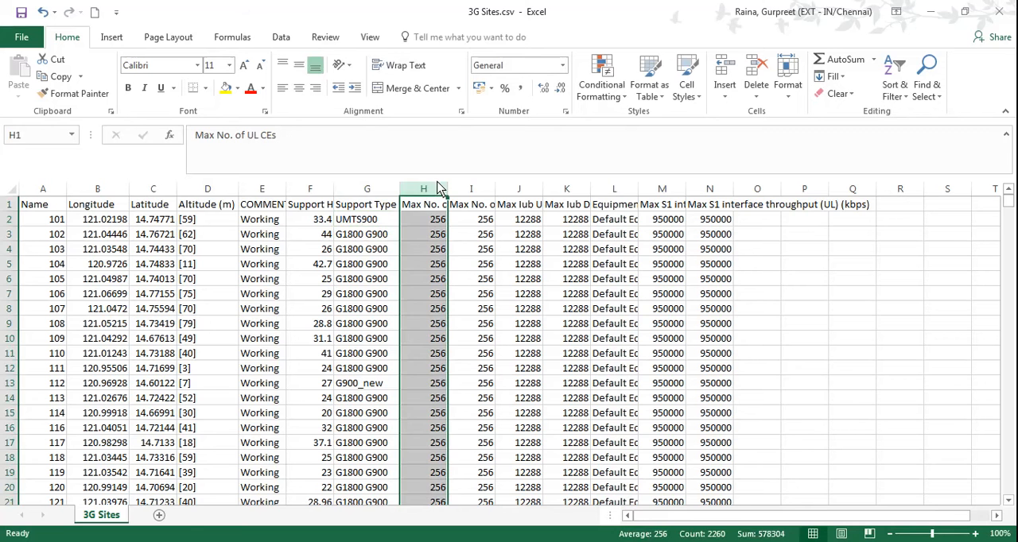
key(ctrl+z)
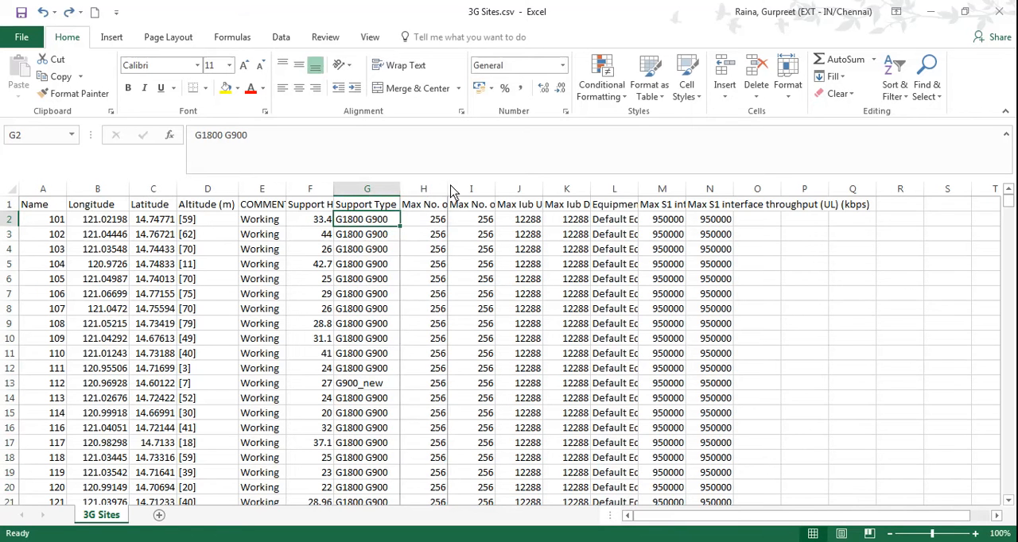
Fit the Max No. of UL CEs, Max No. of DL CEs and Max Iub UL Backhaul Throughput columns to their headers.
double_click(448, 190)
click(475, 224)
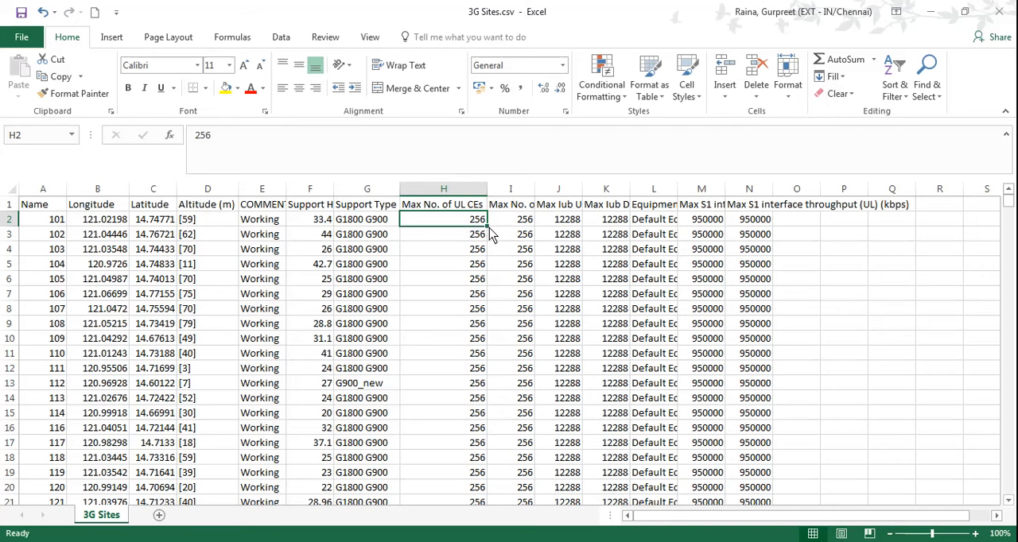
double_click(535, 188)
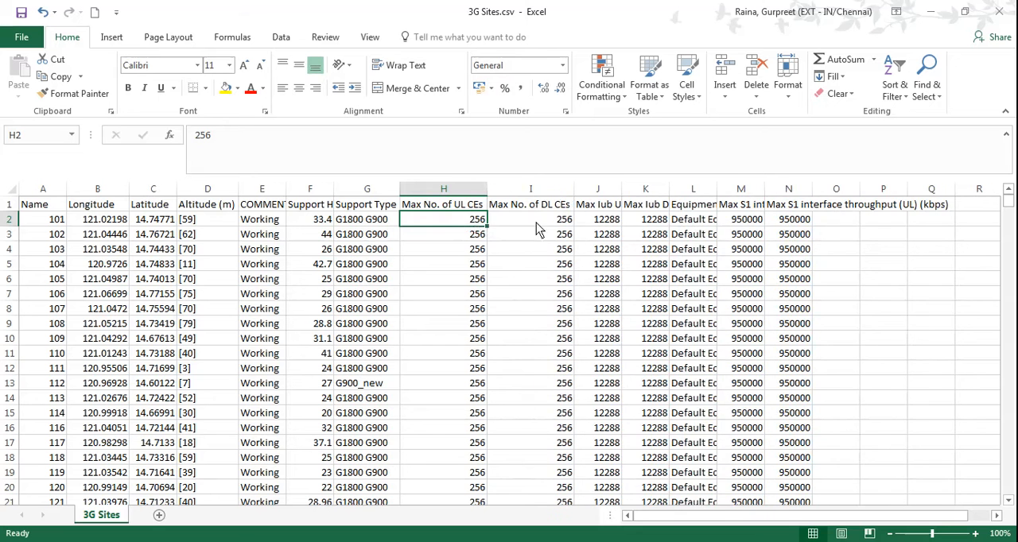
click(556, 222)
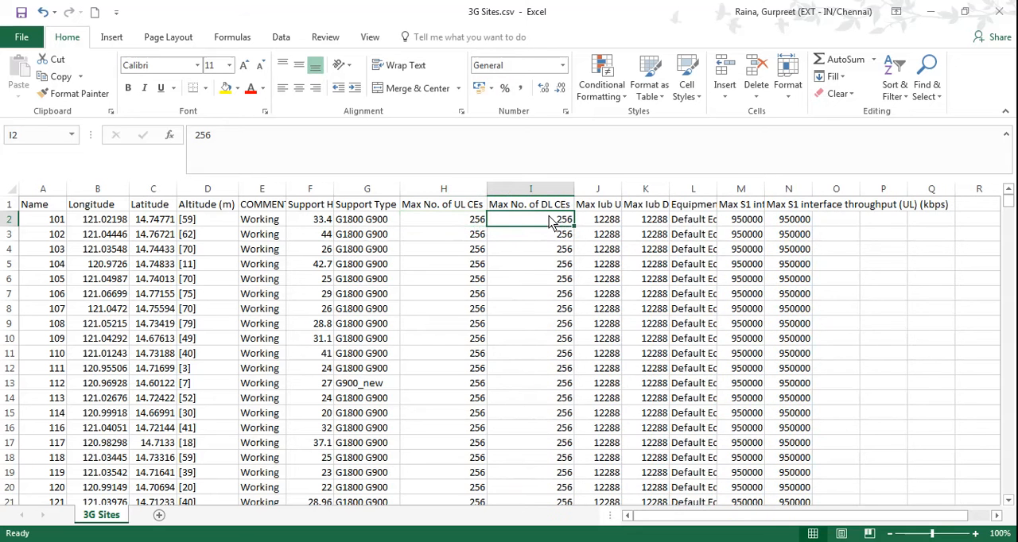
double_click(621, 189)
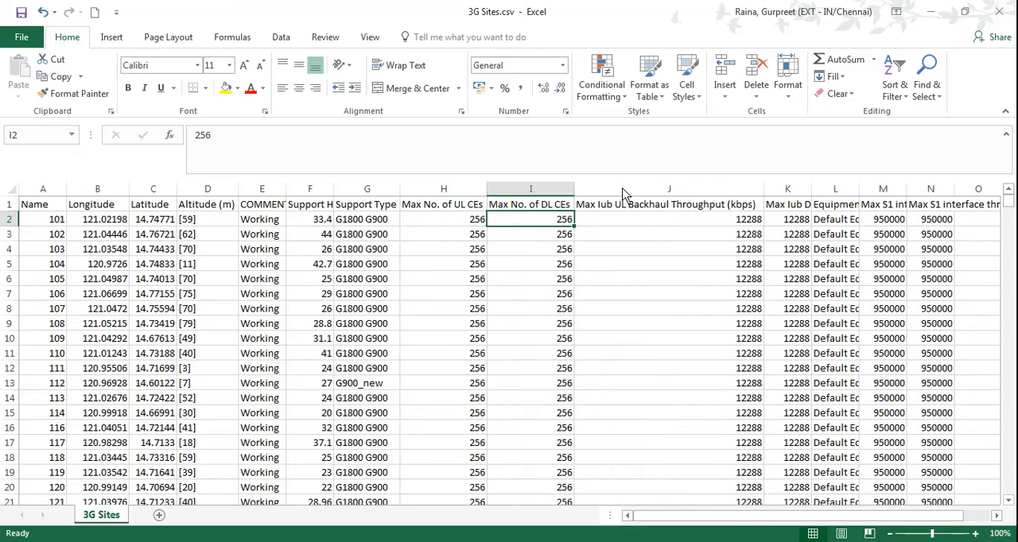
click(671, 224)
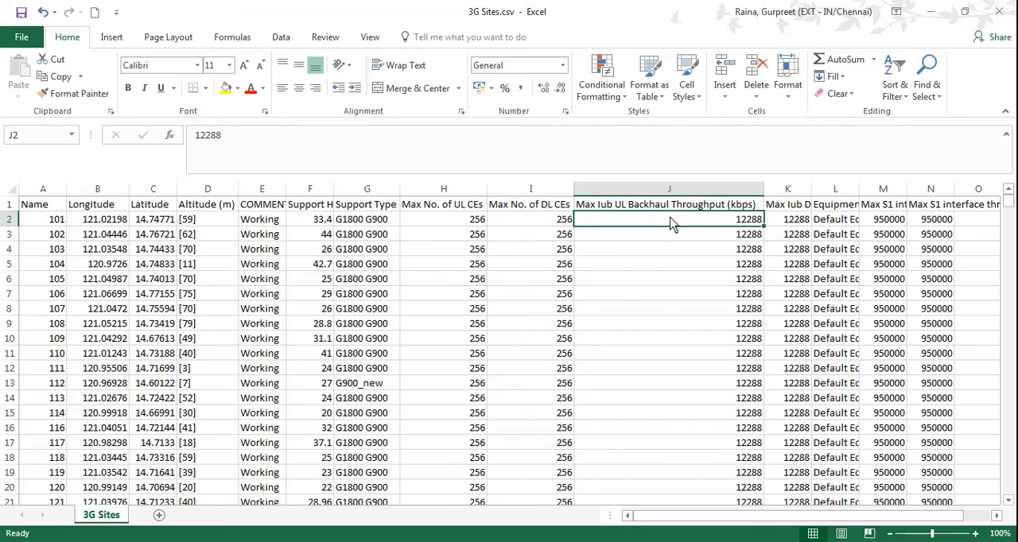
Read the full headers of the Max Iub DL Backhaul Throughput and Equipment columns.
key(Right)
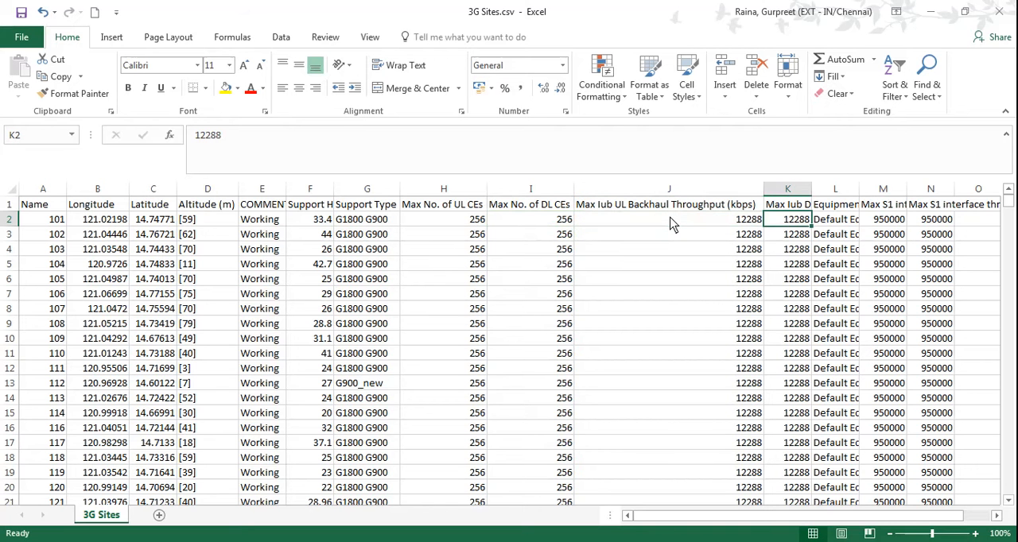
key(Up)
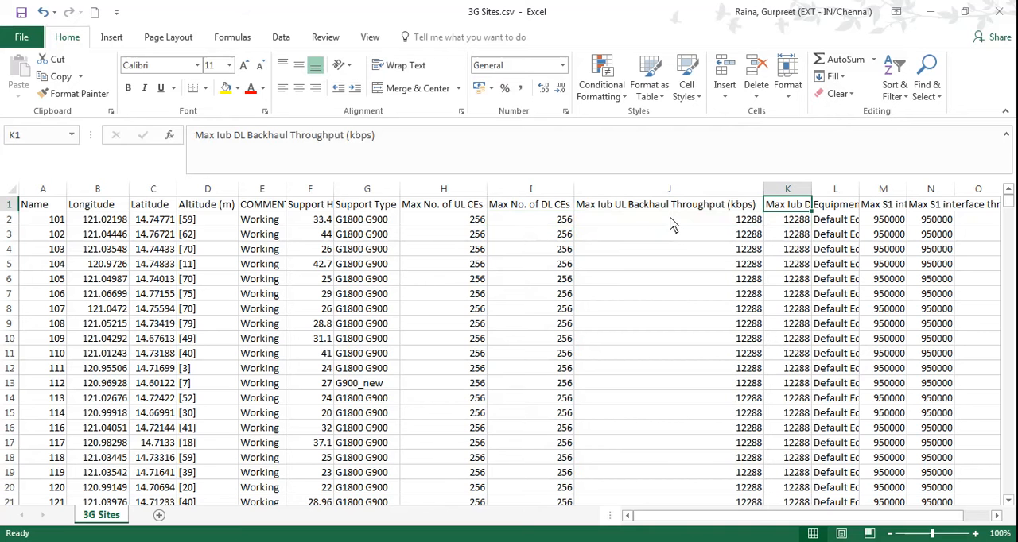
key(Right)
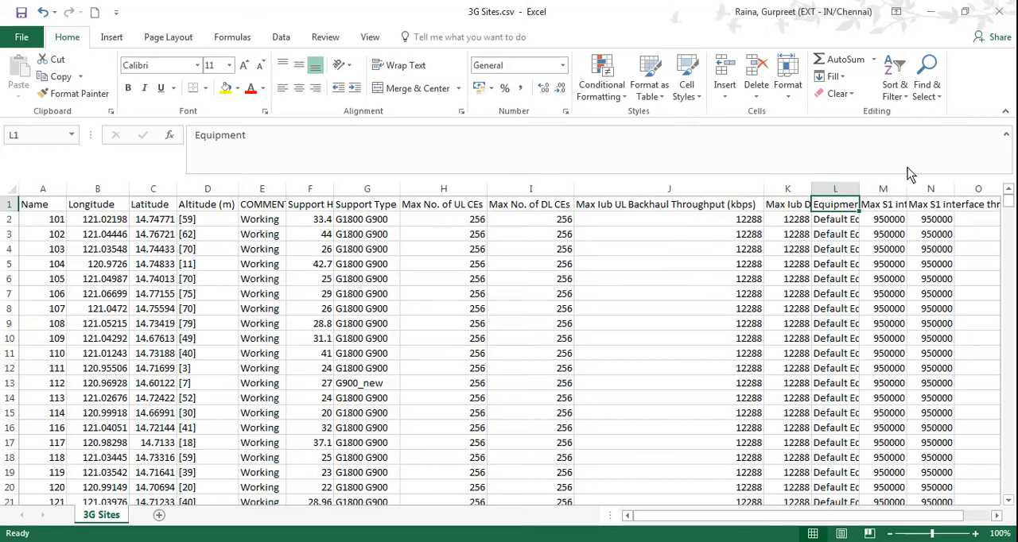
Fit the Equipment and both Max S1 interface throughput columns, DL and UL, to show their full headers.
double_click(858, 189)
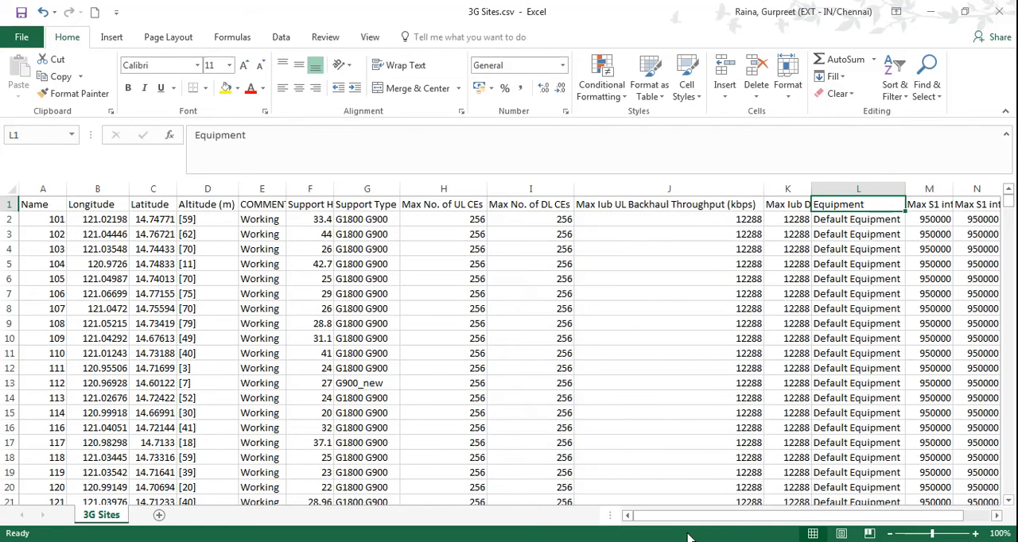
drag(688, 517, 746, 523)
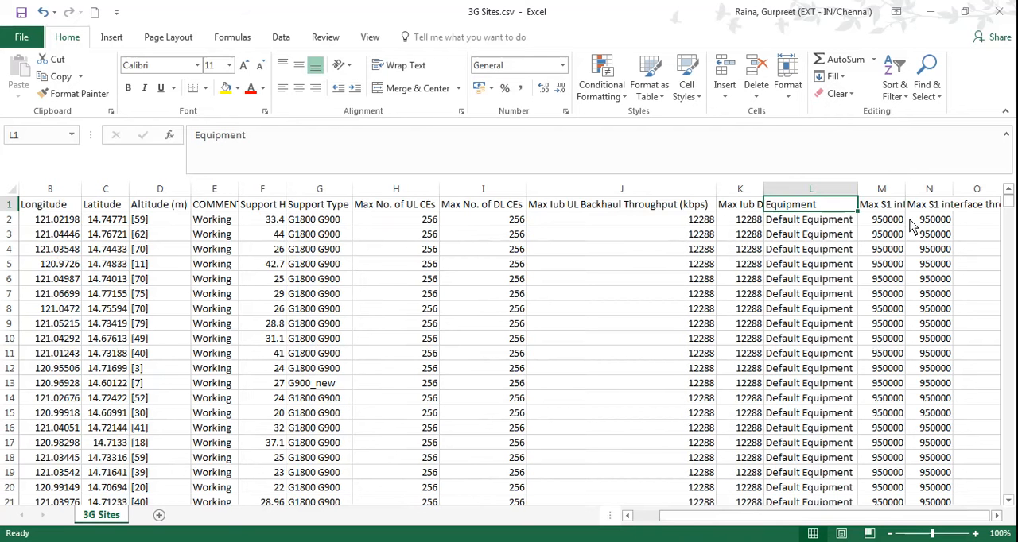
double_click(905, 189)
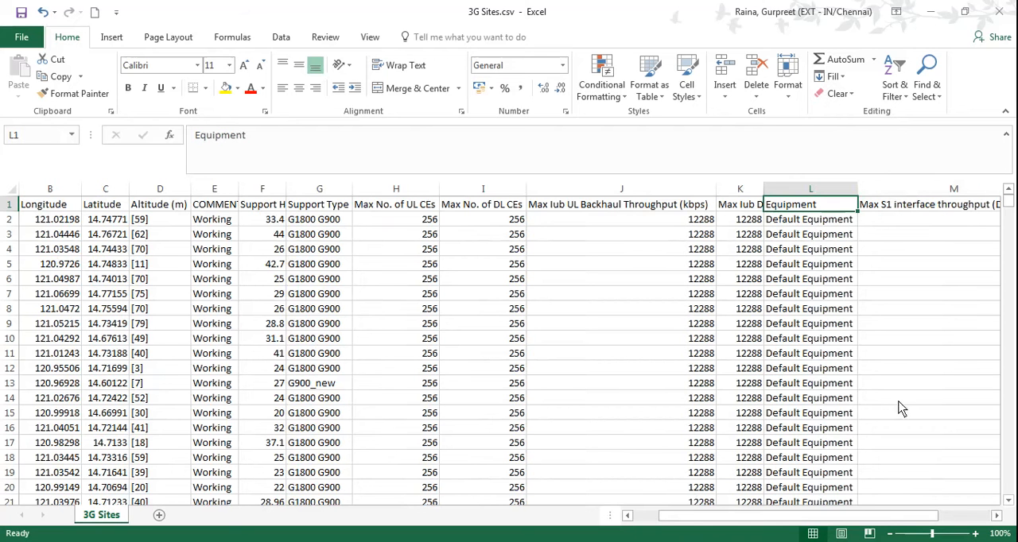
drag(841, 521, 894, 516)
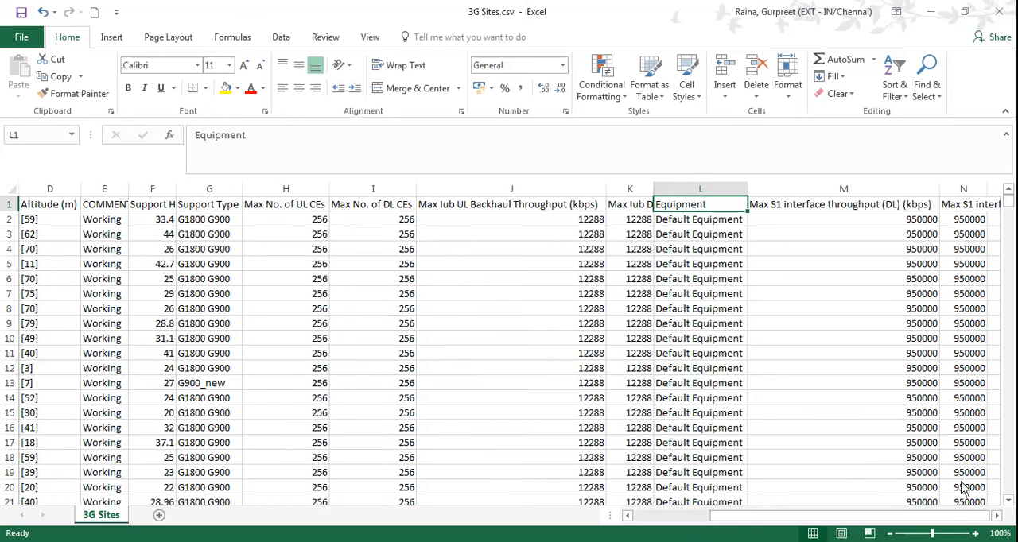
double_click(987, 193)
drag(857, 513, 947, 527)
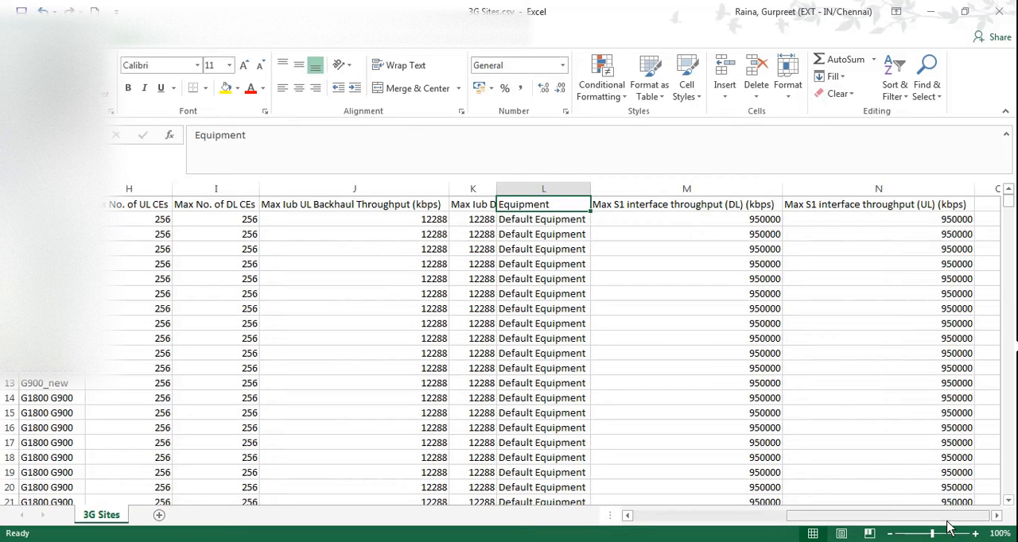
Close 3G Sites.csv without saving the changes and open 3G cell.csv from the same folder.
click(1003, 11)
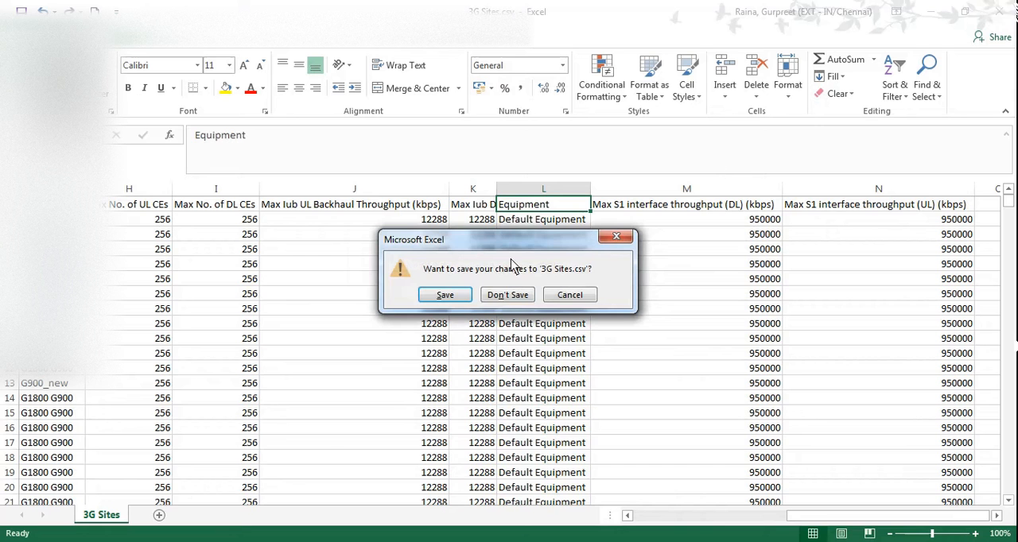
click(505, 295)
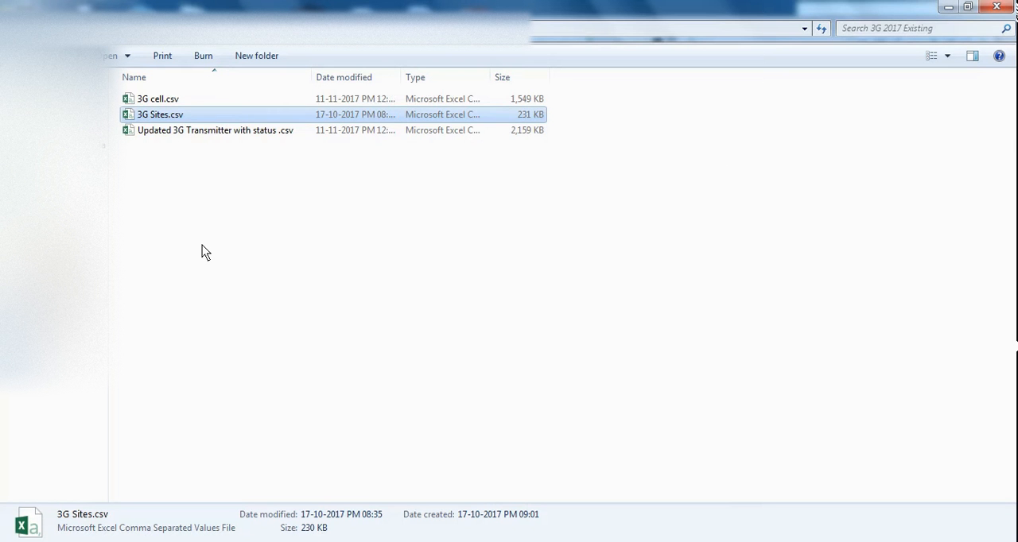
click(184, 100)
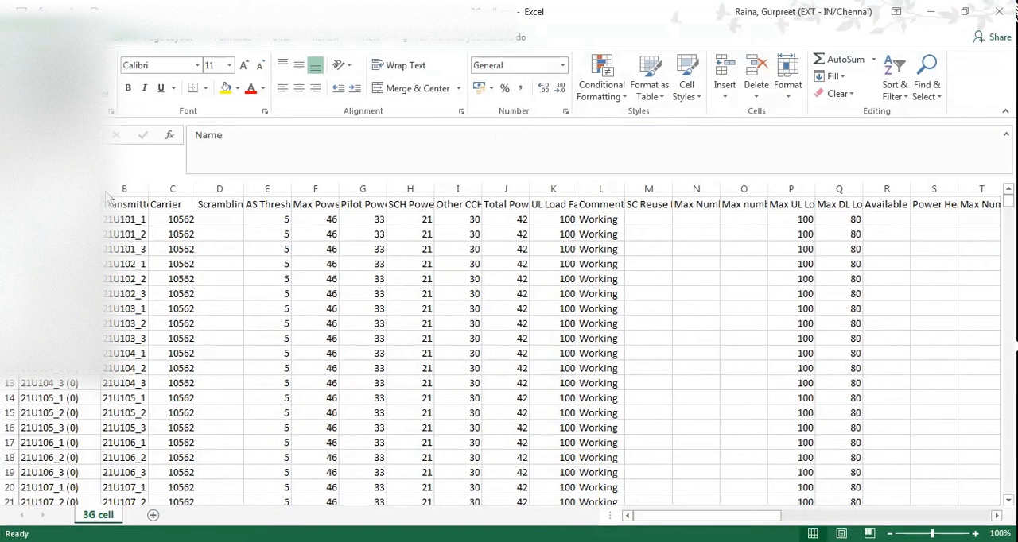
Examine the parts of the cell name in A2: the 21U prefix, 101, the _1 suffix and (0).
click(134, 220)
click(38, 220)
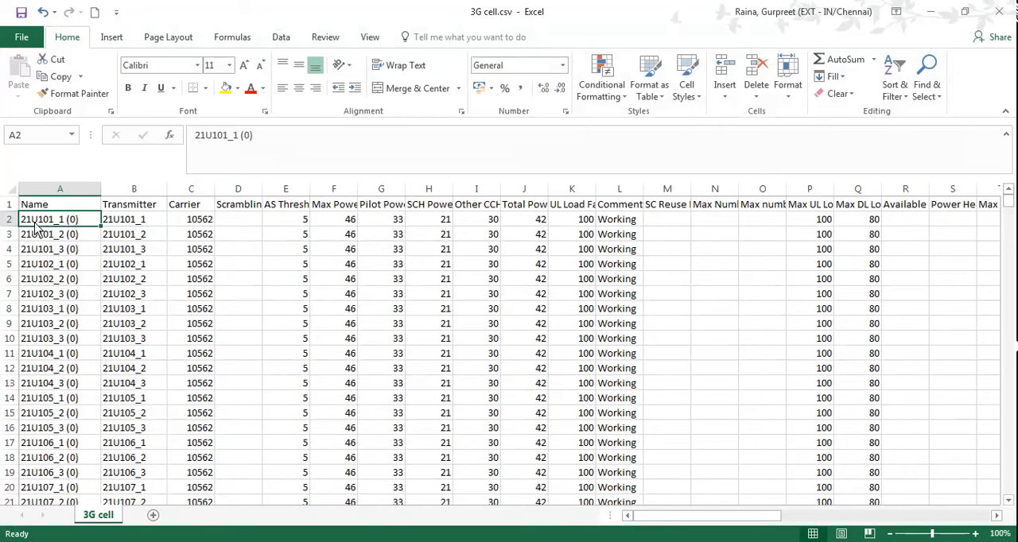
double_click(33, 221)
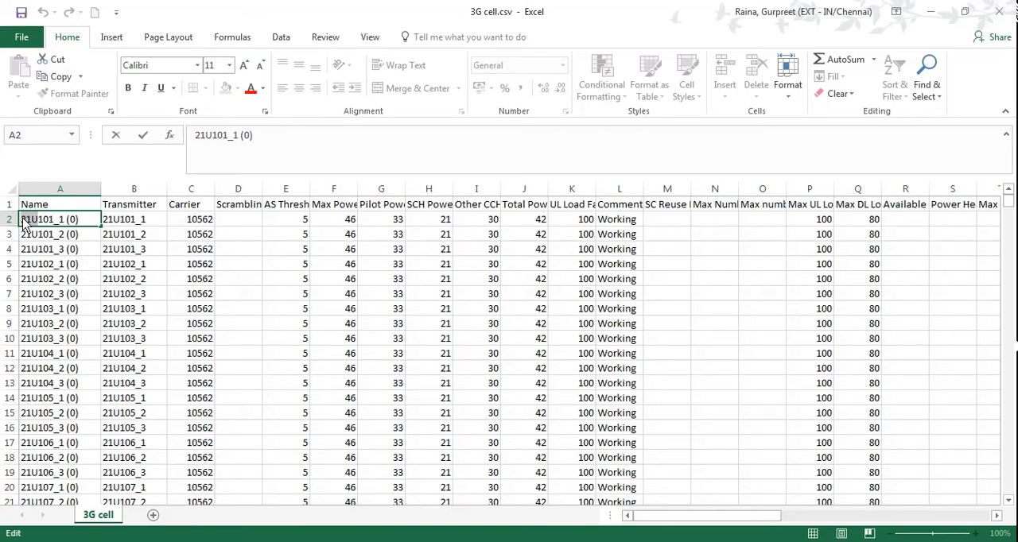
drag(23, 218, 20, 218)
click(50, 219)
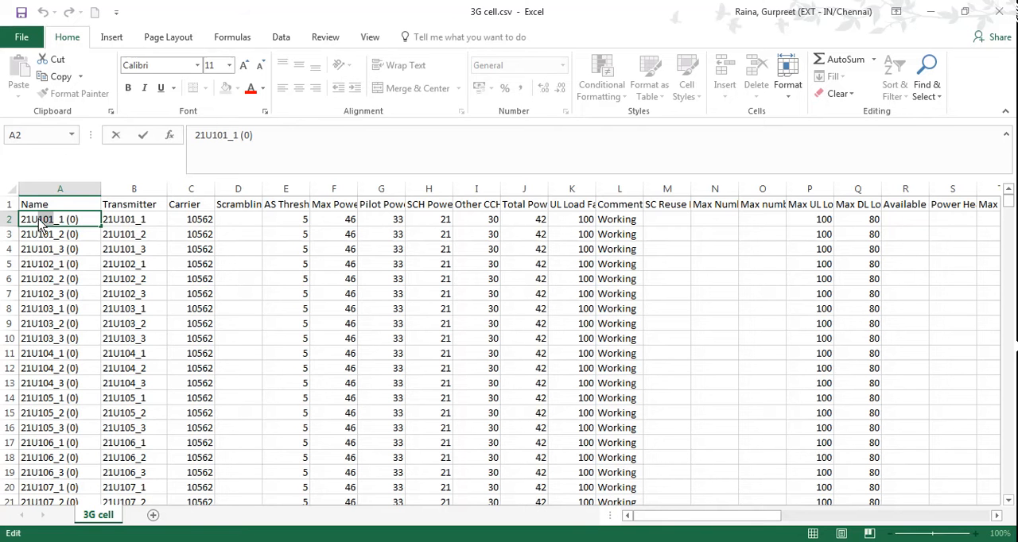
drag(38, 225, 54, 226)
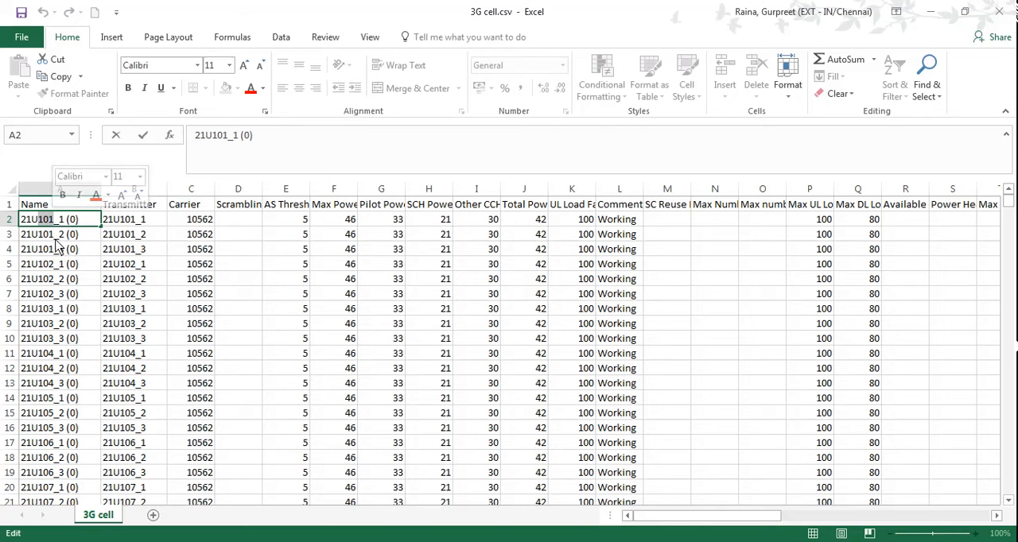
click(22, 222)
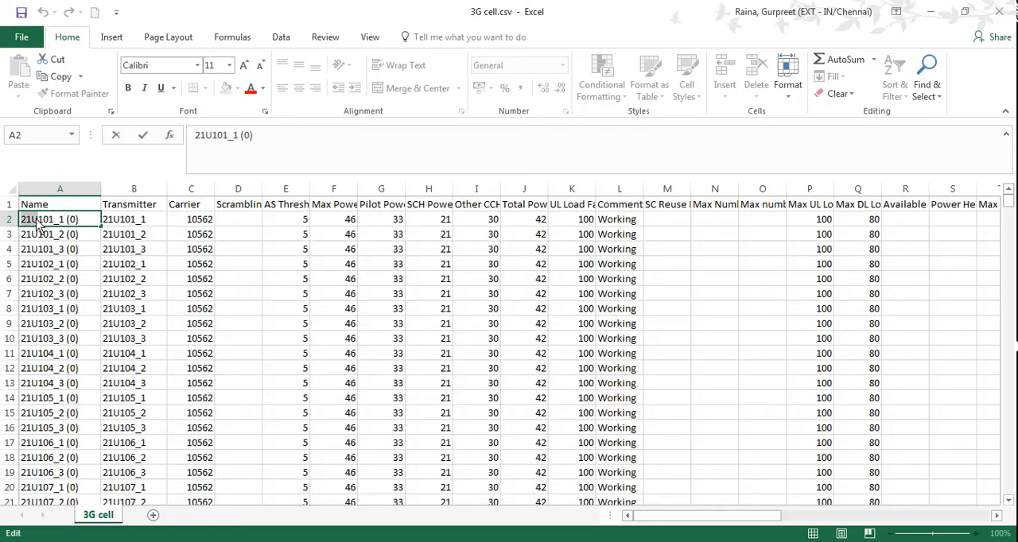
drag(37, 219, 52, 221)
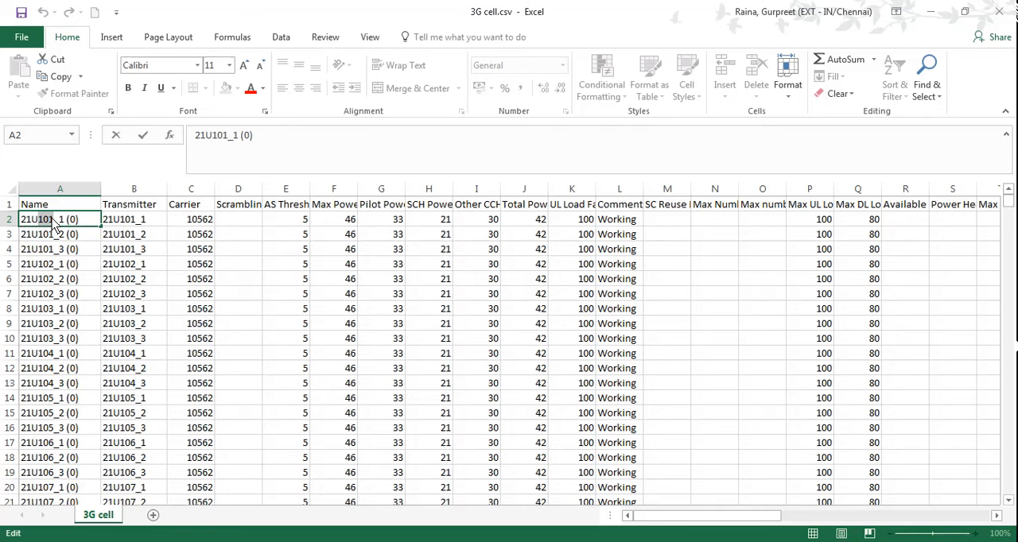
click(56, 226)
drag(57, 220, 81, 224)
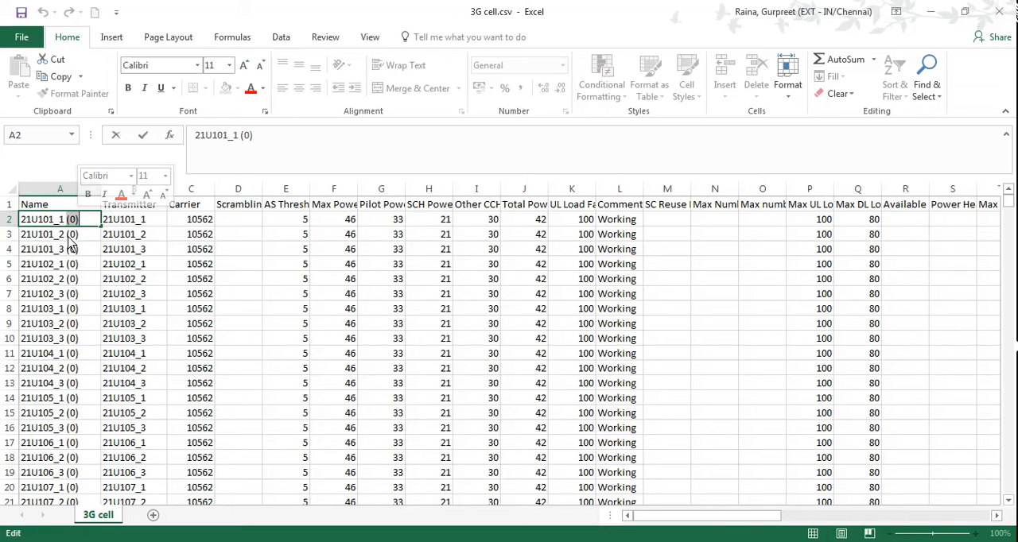
click(70, 235)
click(74, 225)
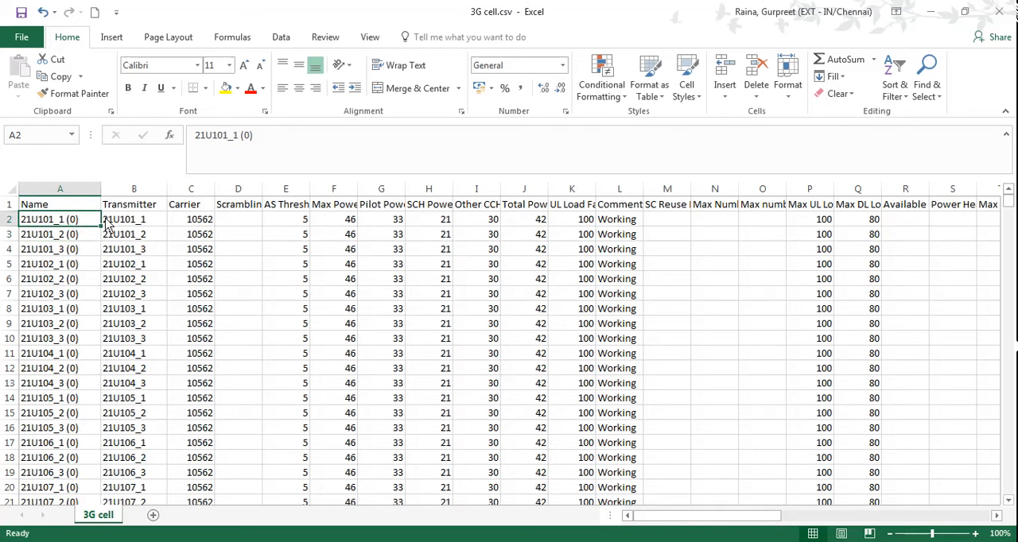
triple_click(198, 140)
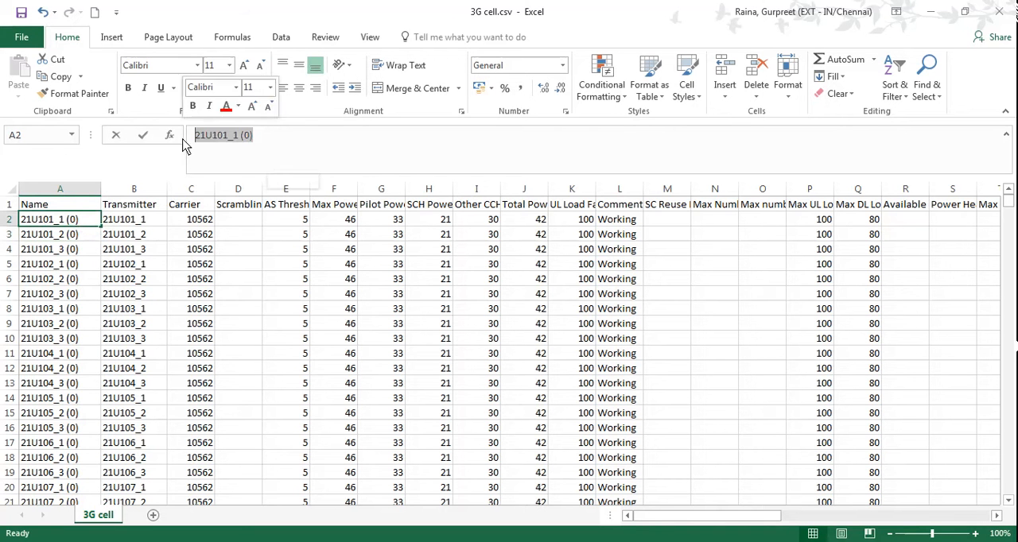
Inspect the first Transmitter name in B2 and the whole Transmitter and Carrier columns.
click(133, 223)
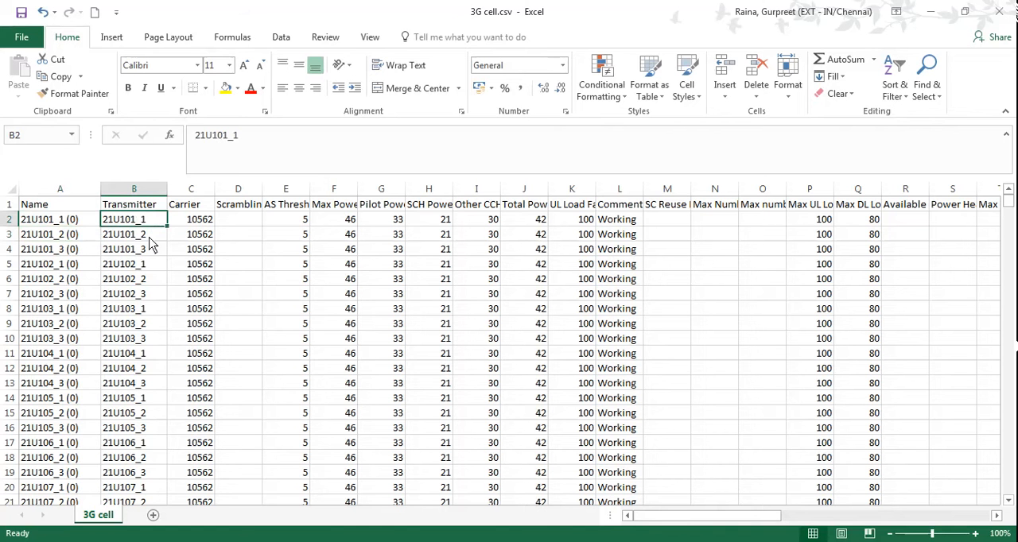
click(146, 189)
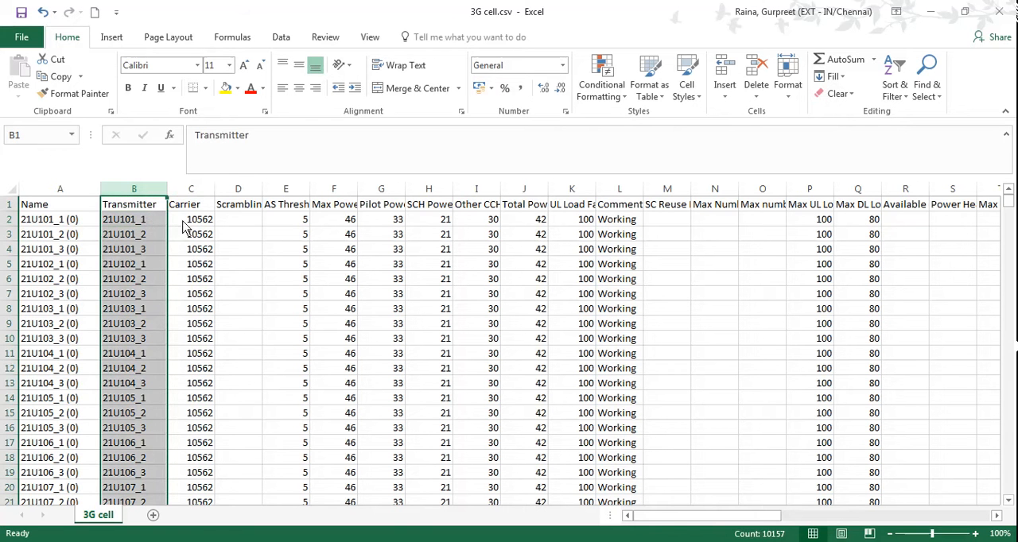
click(198, 191)
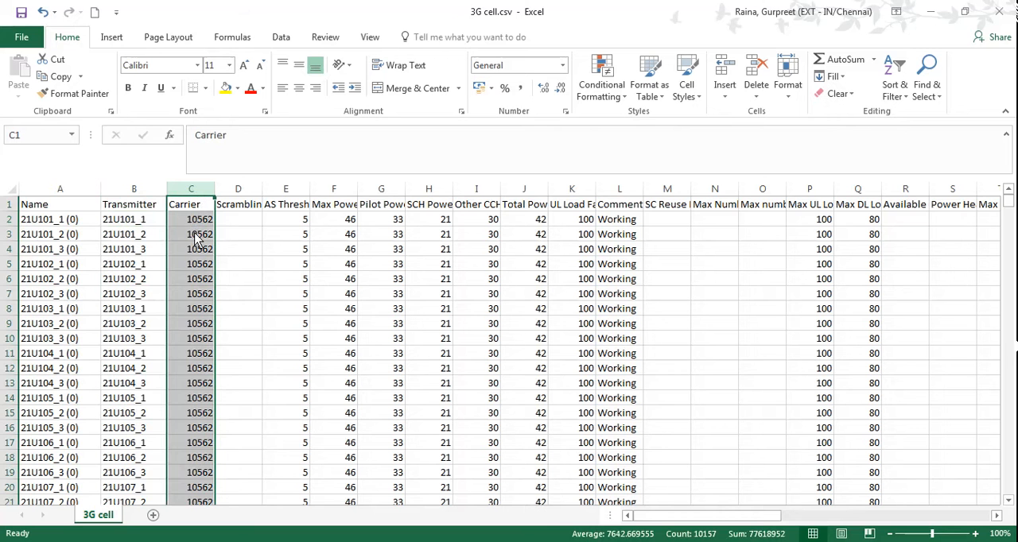
Add filters to the header row and check the distinct values of the Carrier column without filtering.
click(8, 205)
key(alt+d)
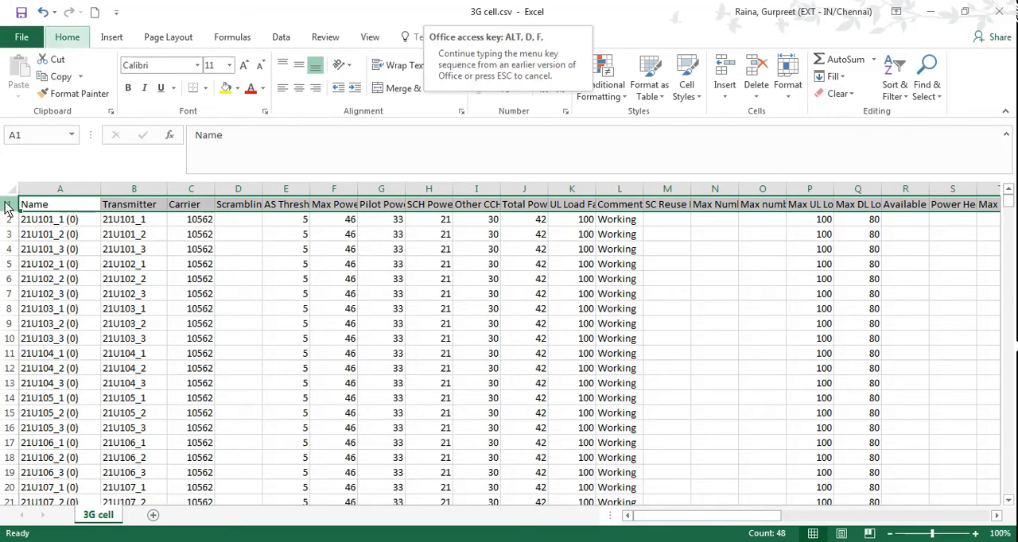
key(f)
key(f)
click(208, 205)
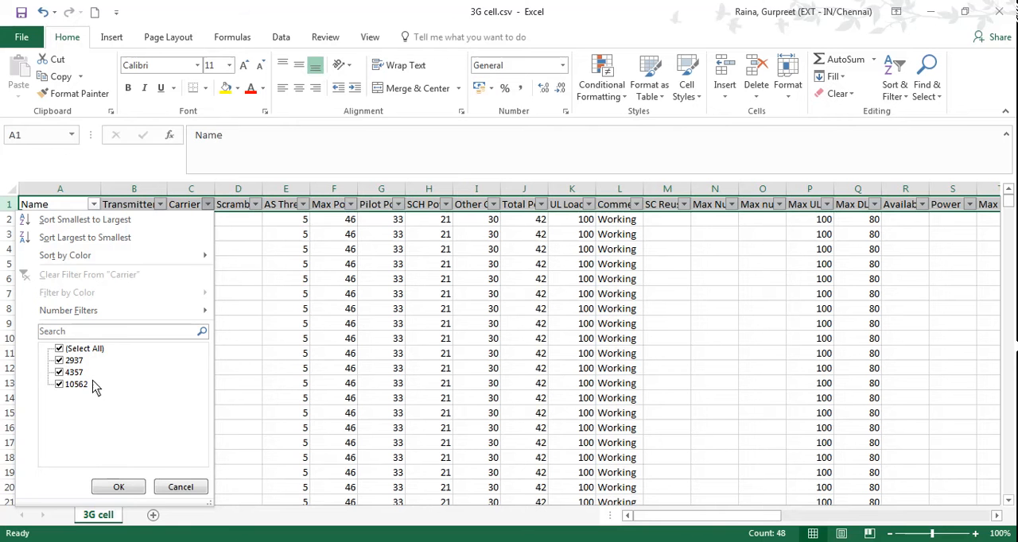
click(180, 487)
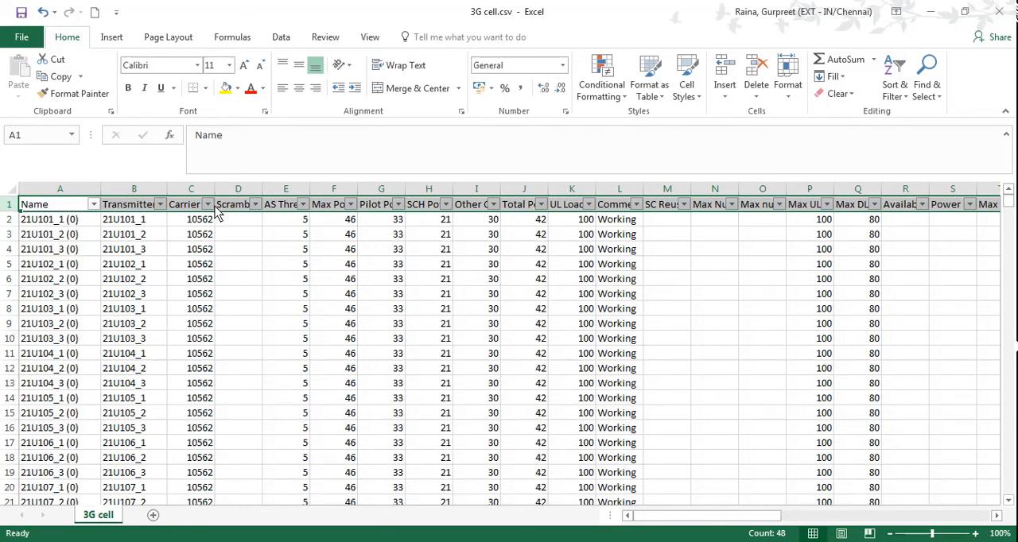
Check which values the Scrambling Code column's filter lists, and select cell D2 without filtering.
click(256, 206)
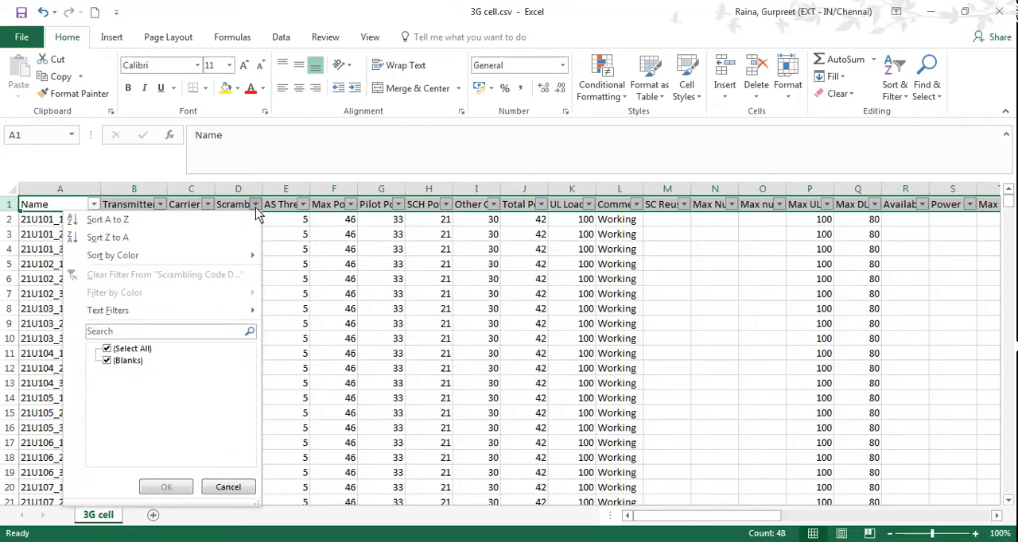
click(255, 206)
click(249, 225)
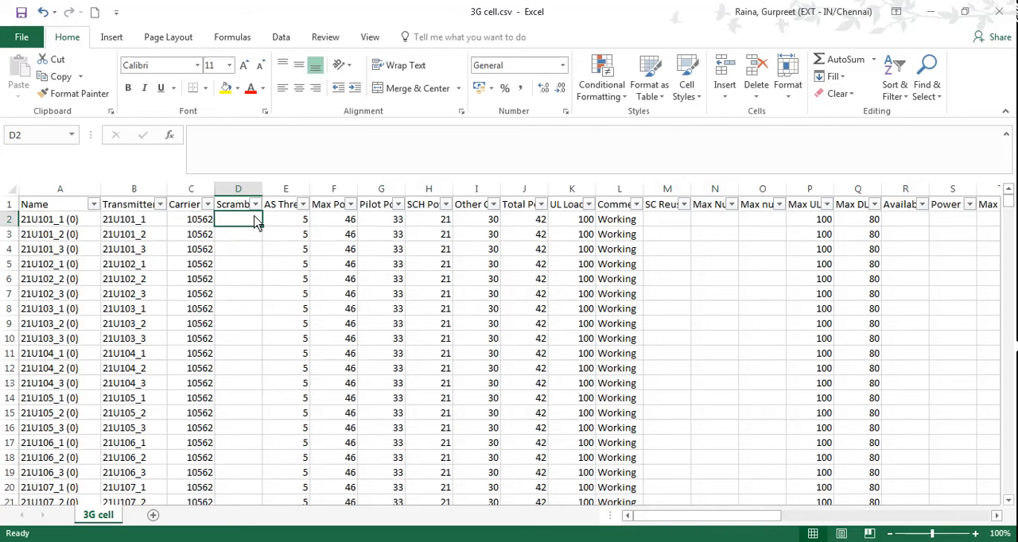
Fit the AS Threshold, Max Power and Pilot Power columns to their full headers.
double_click(309, 189)
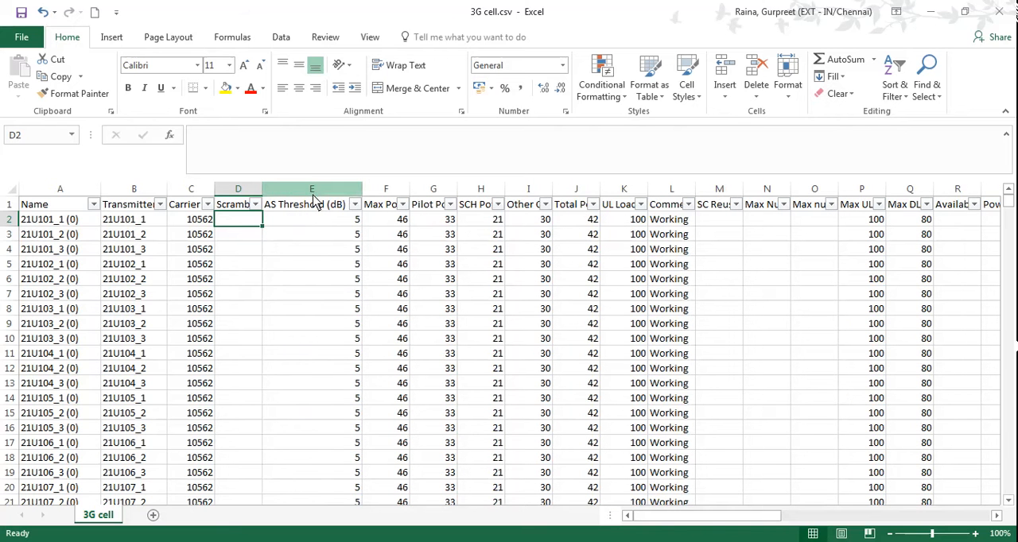
click(318, 190)
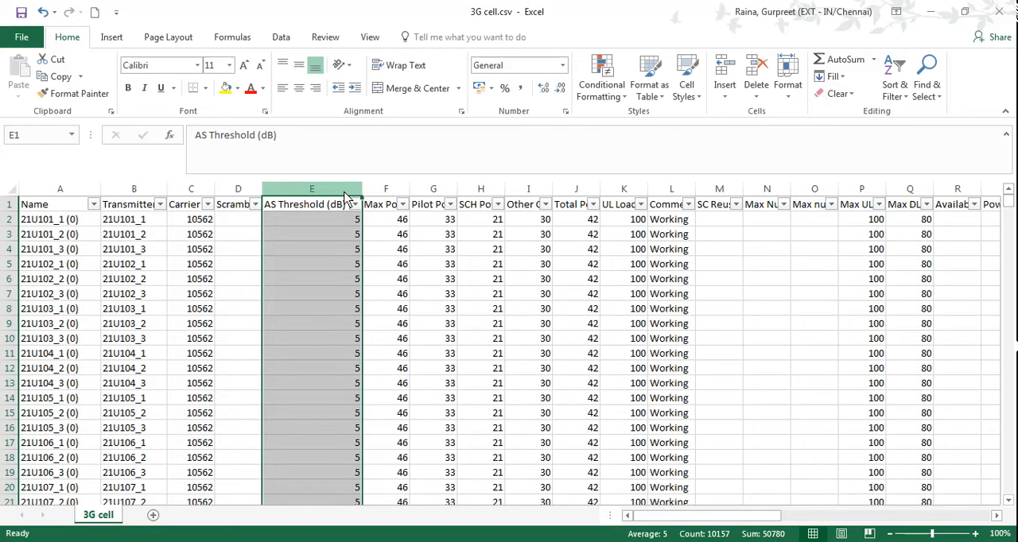
double_click(409, 191)
click(410, 195)
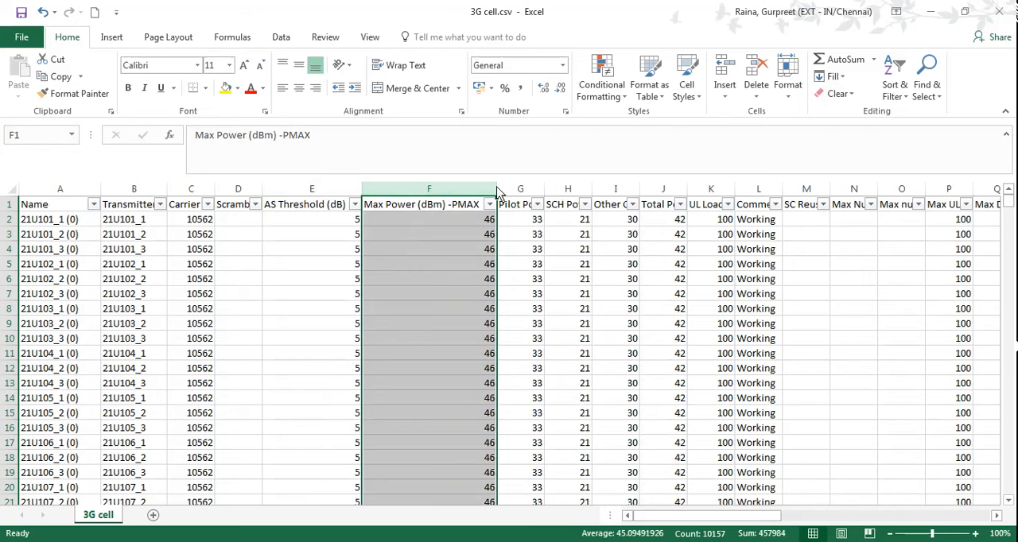
double_click(545, 191)
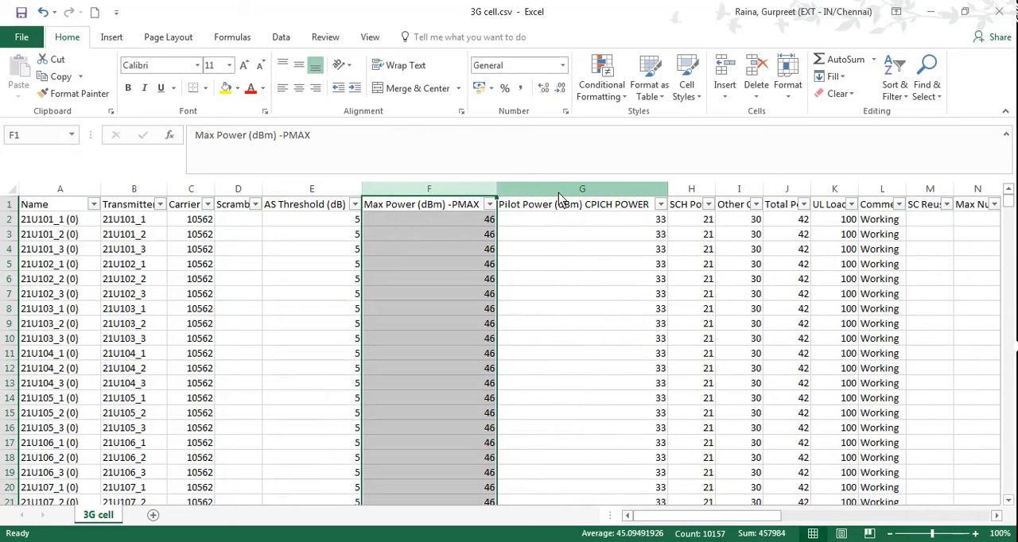
click(589, 191)
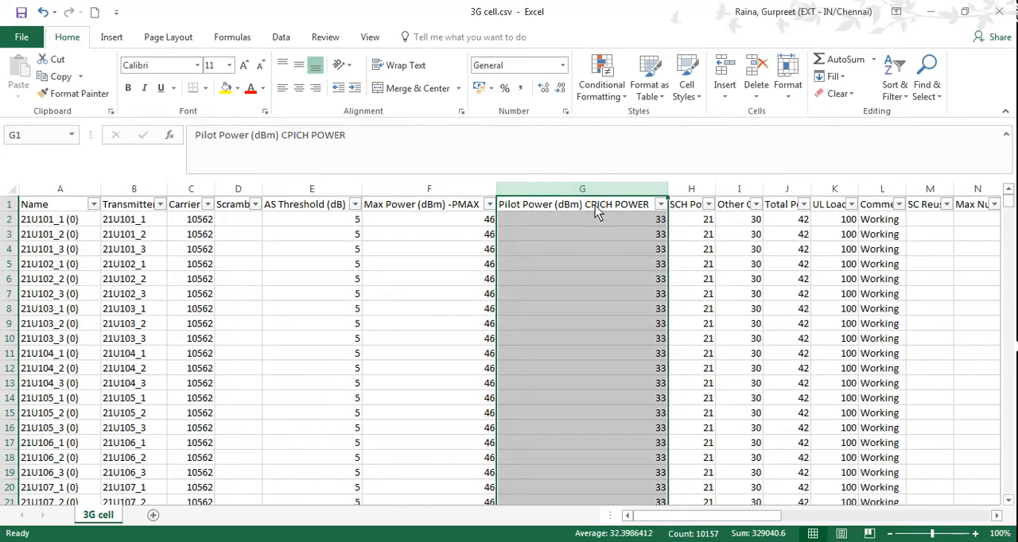
Read the full headers across row 1 from Pilot Power in column G to Comments in column L.
click(592, 222)
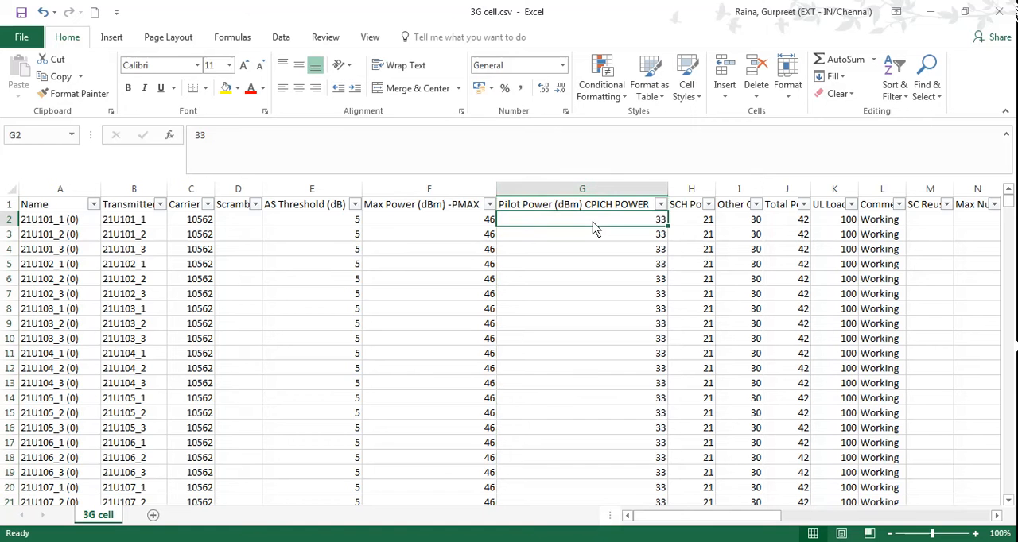
key(Up)
key(Right)
key(Right)
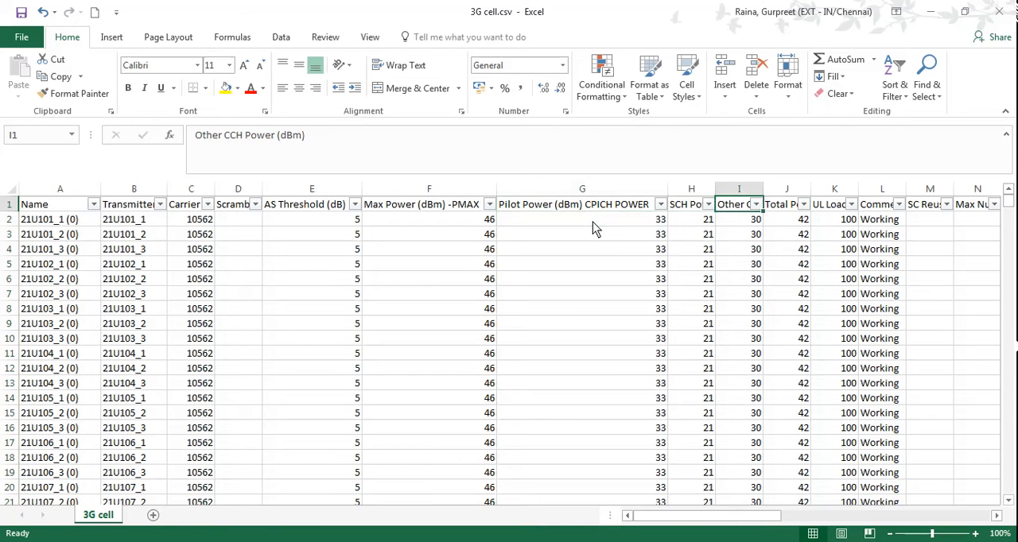
key(Right)
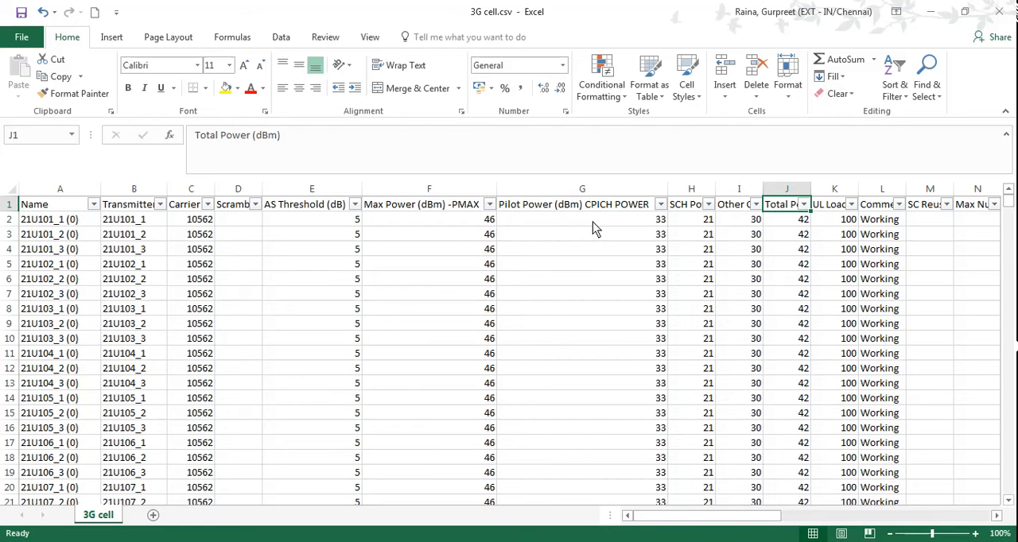
key(Right)
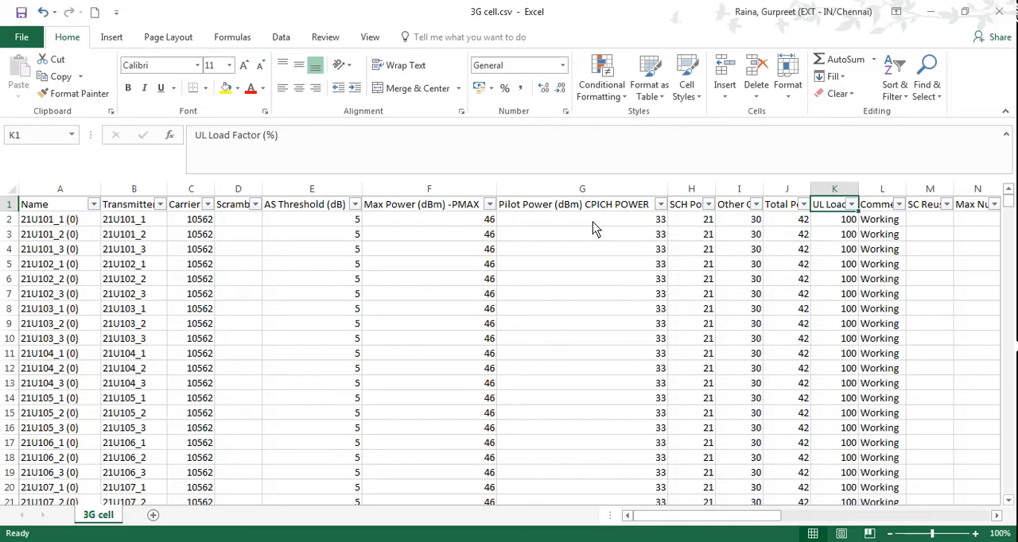
key(Right)
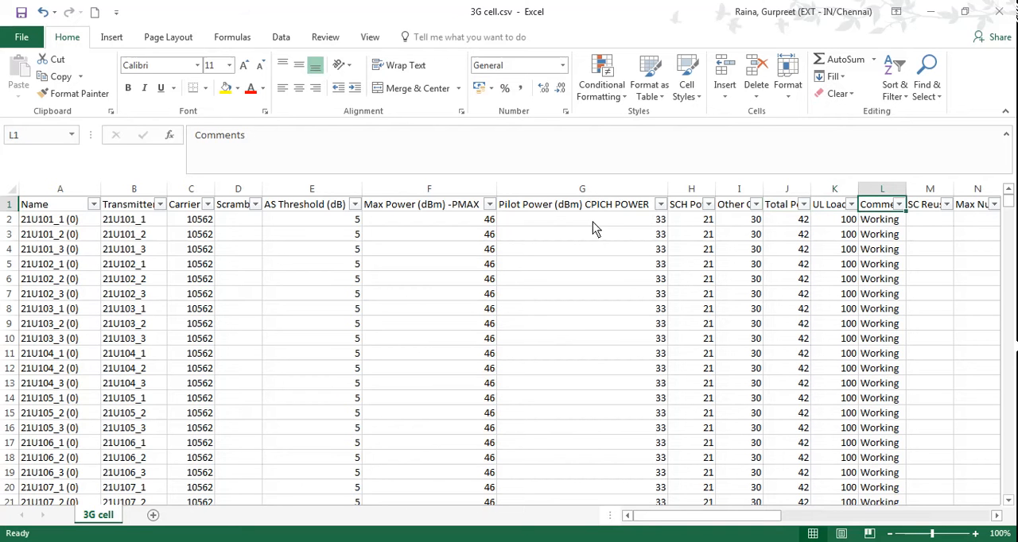
Read the row 1 headers from column M to column T, select the Max UL and DL load columns, and look over the remaining columns.
key(Down)
key(Up)
key(Right)
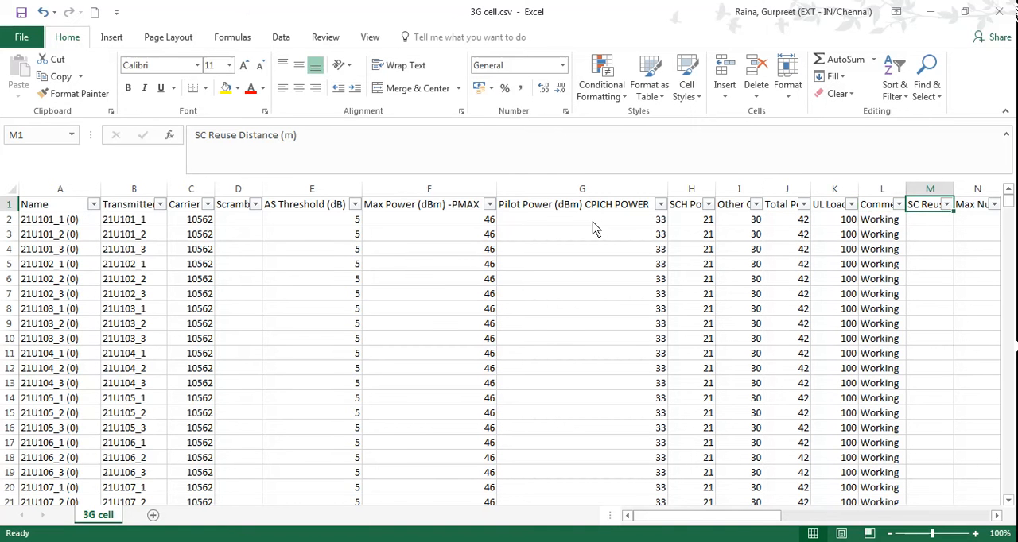
key(Right)
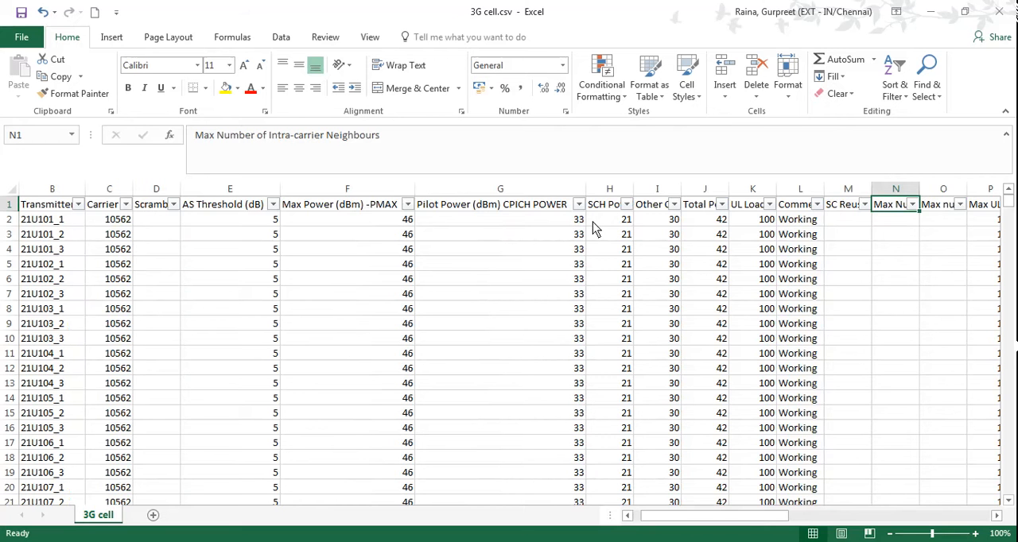
key(Right)
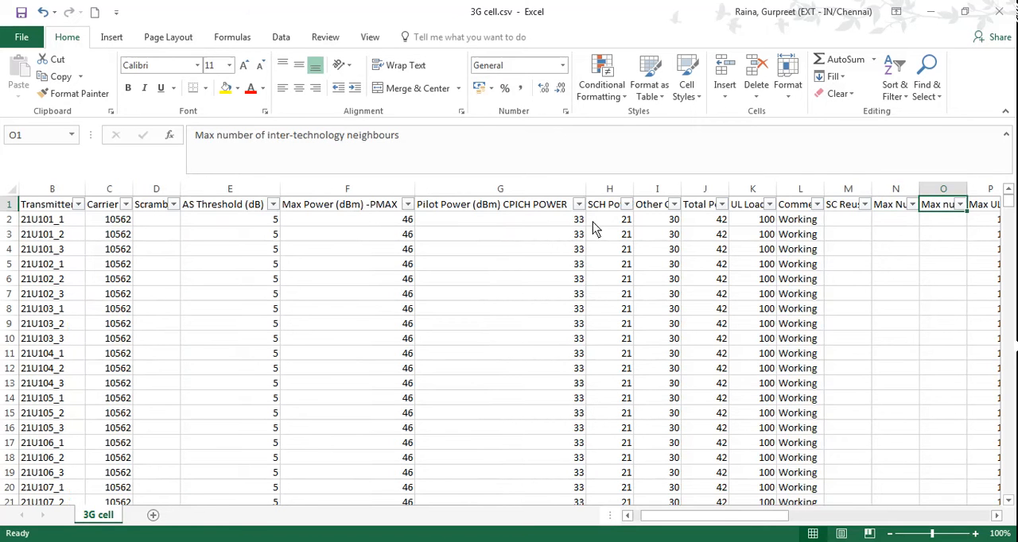
key(Right)
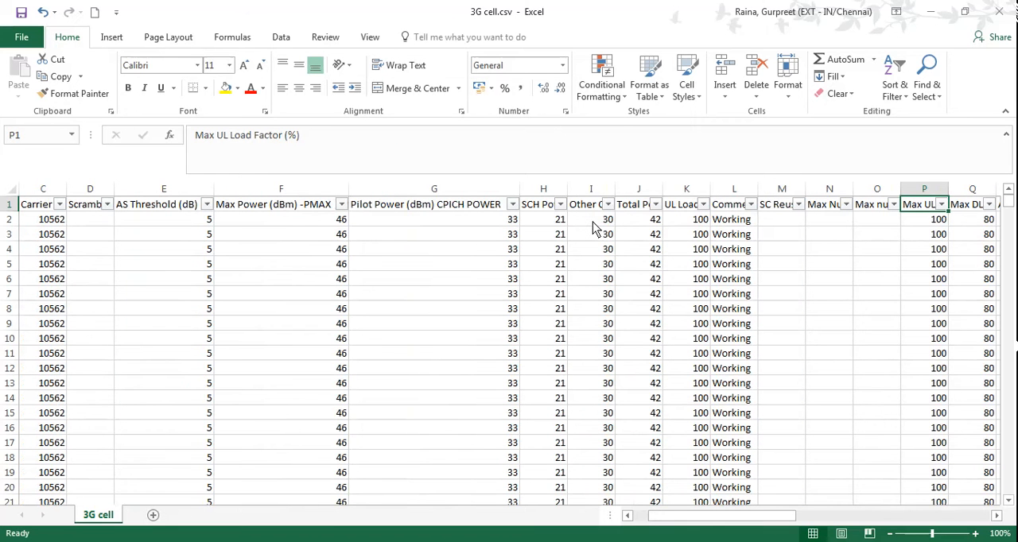
key(Right)
key(Right)
key(Right)
key(Right)
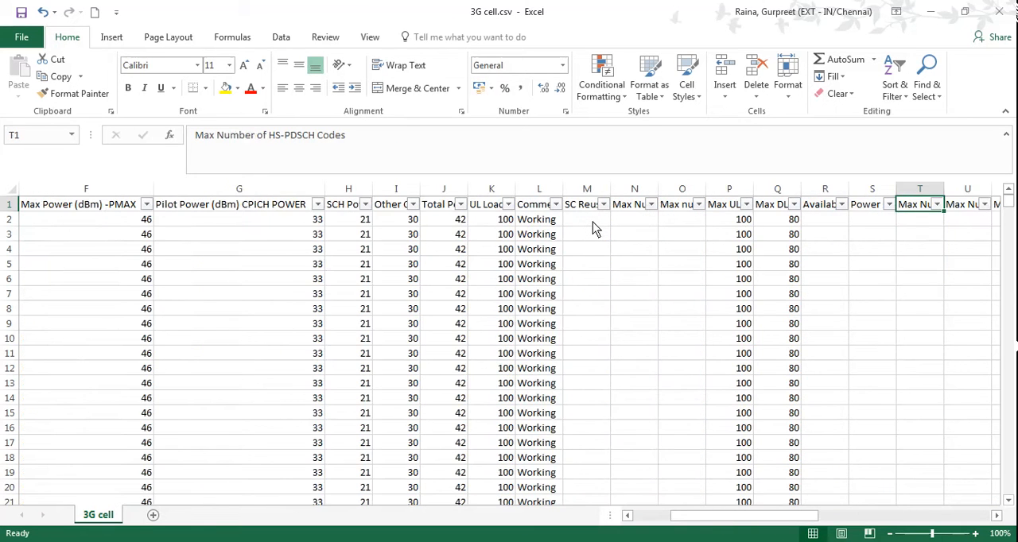
drag(739, 188, 757, 185)
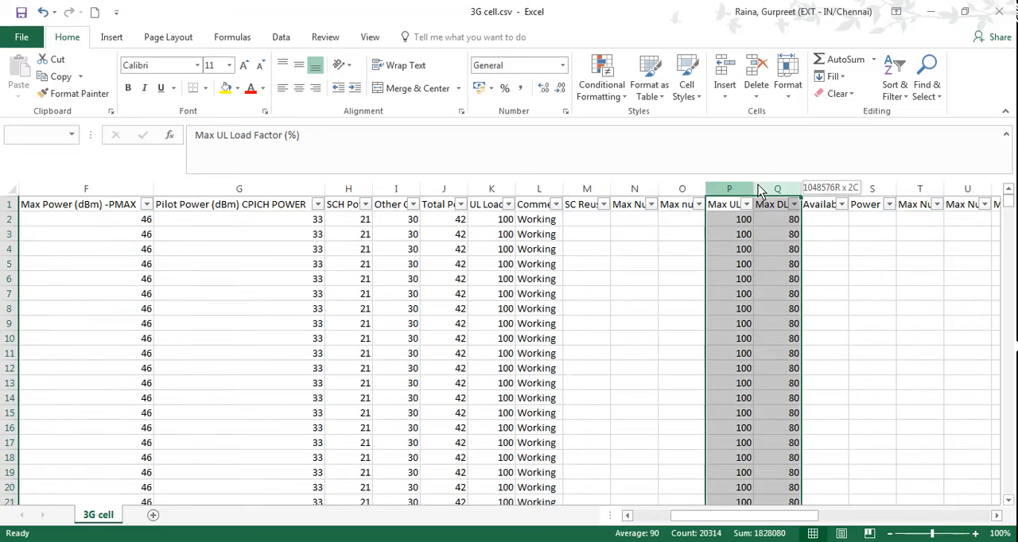
drag(729, 516, 919, 525)
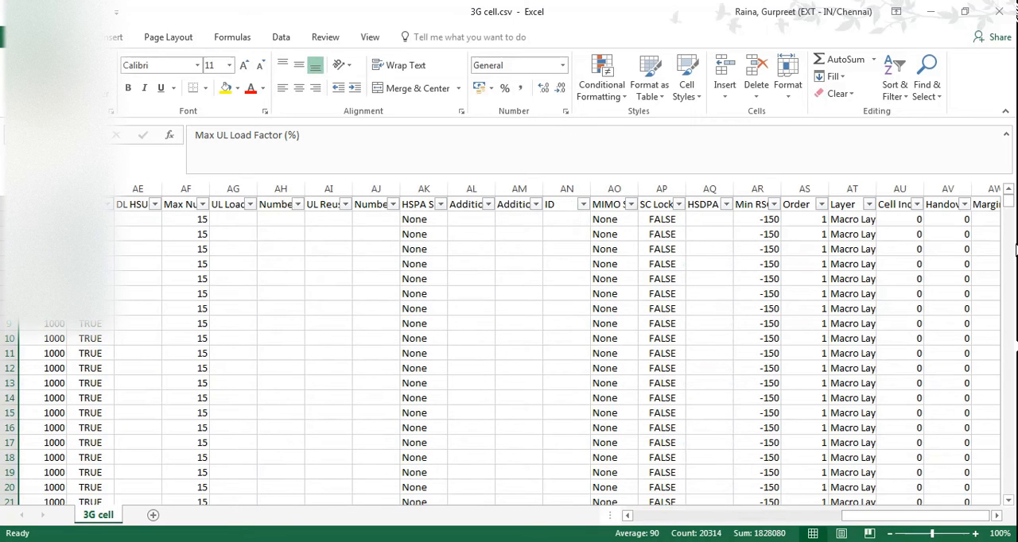
Close 3G cell.csv without saving its changes and open the Updated 3G Transmitter with status CSV file.
click(999, 11)
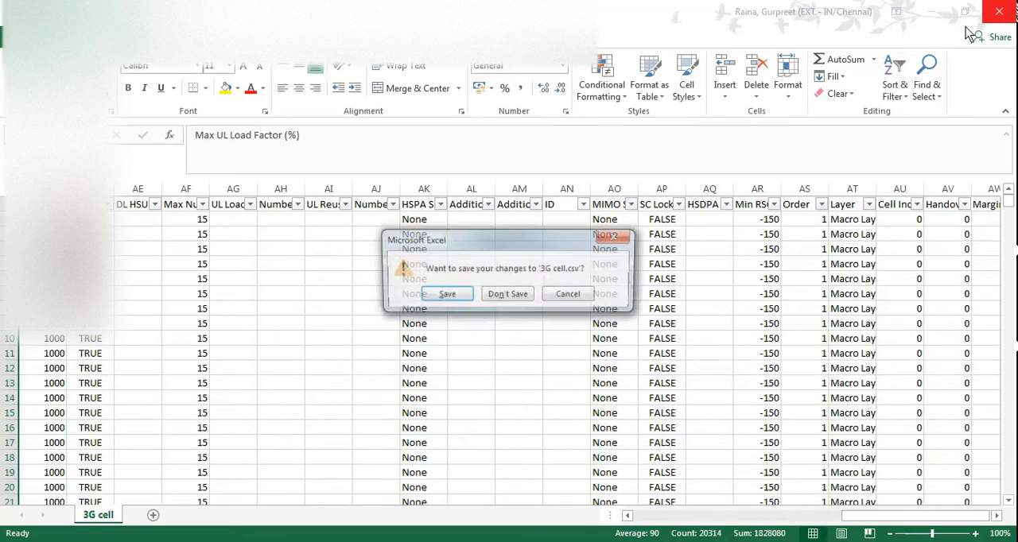
click(517, 295)
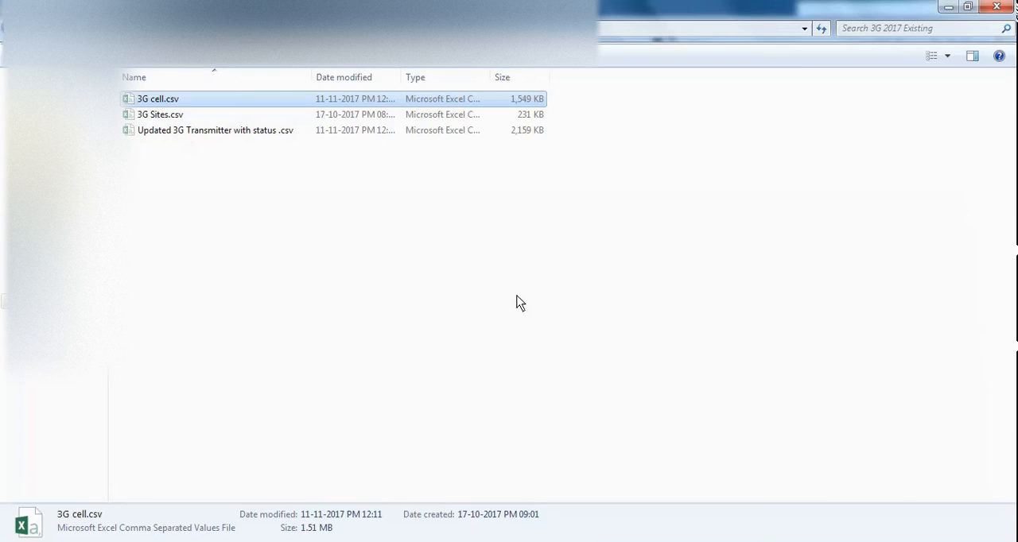
click(188, 132)
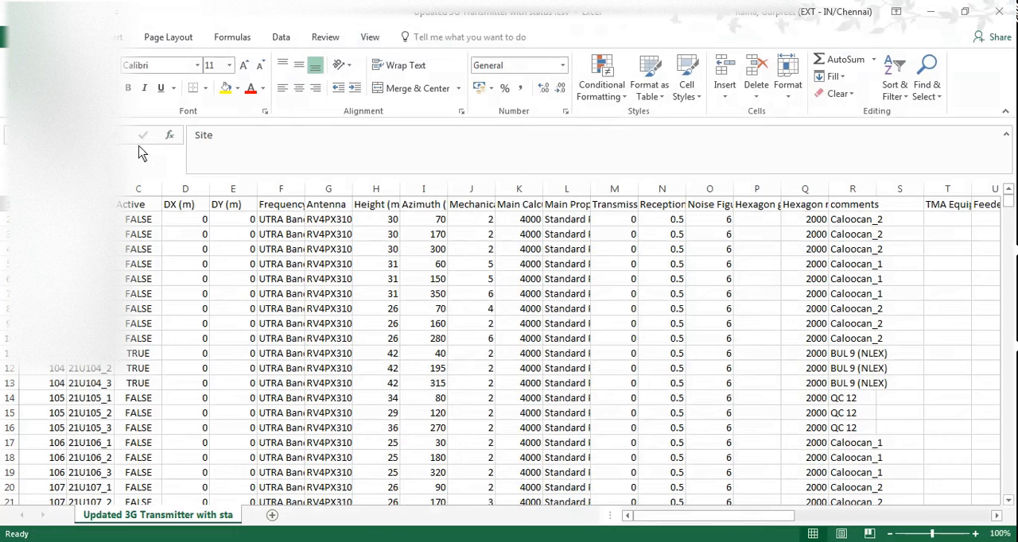
Examine the Site and Transmitter columns, including their first entries in row 2.
click(47, 223)
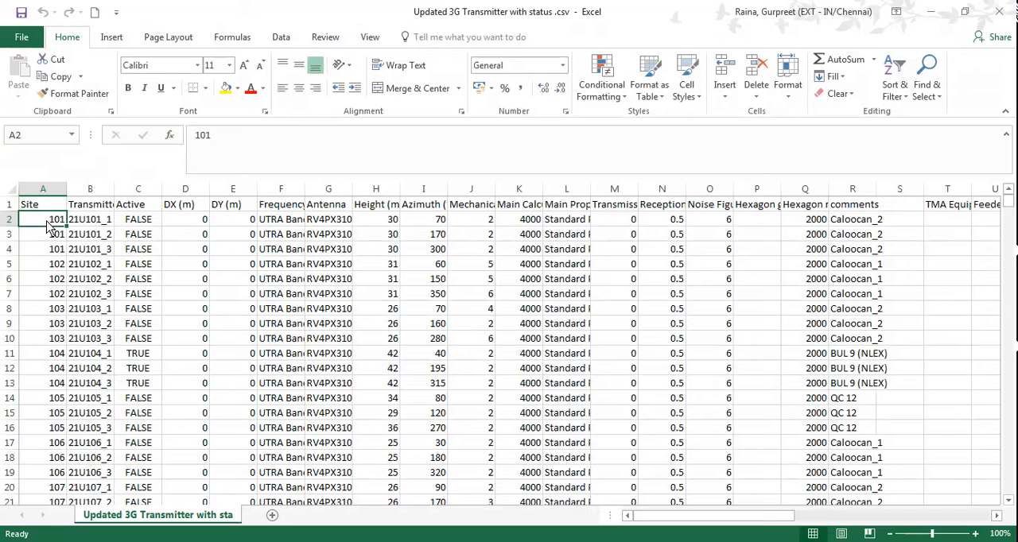
click(51, 198)
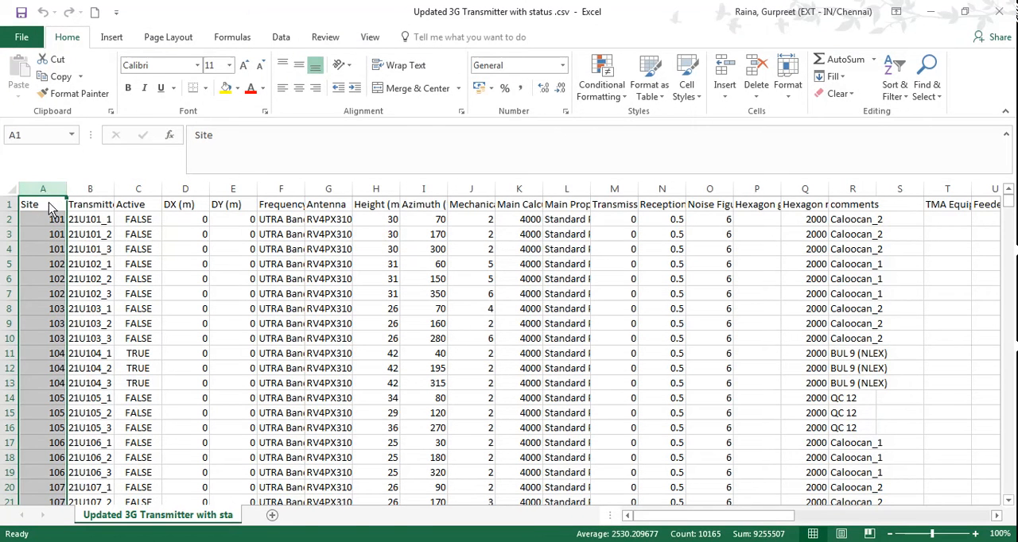
click(101, 195)
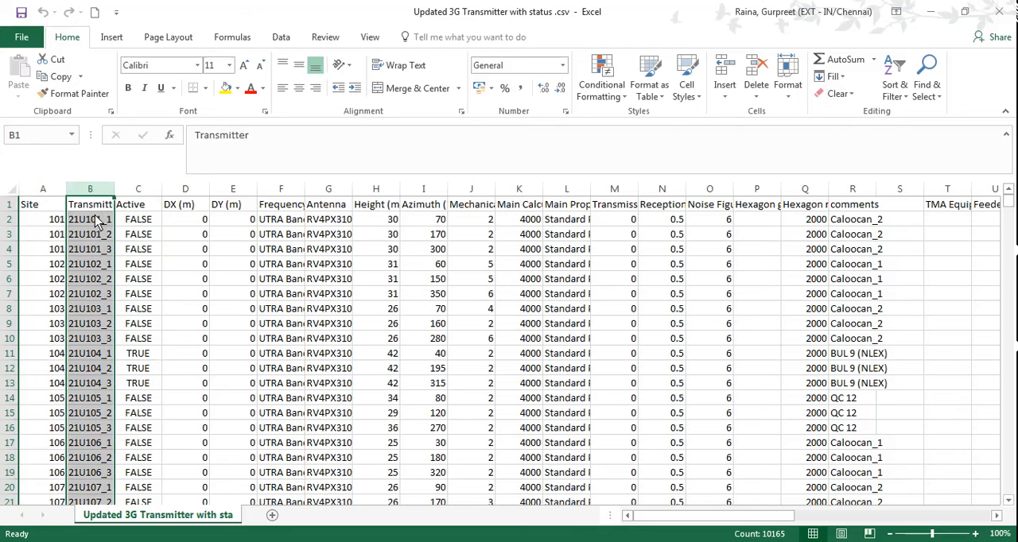
click(95, 225)
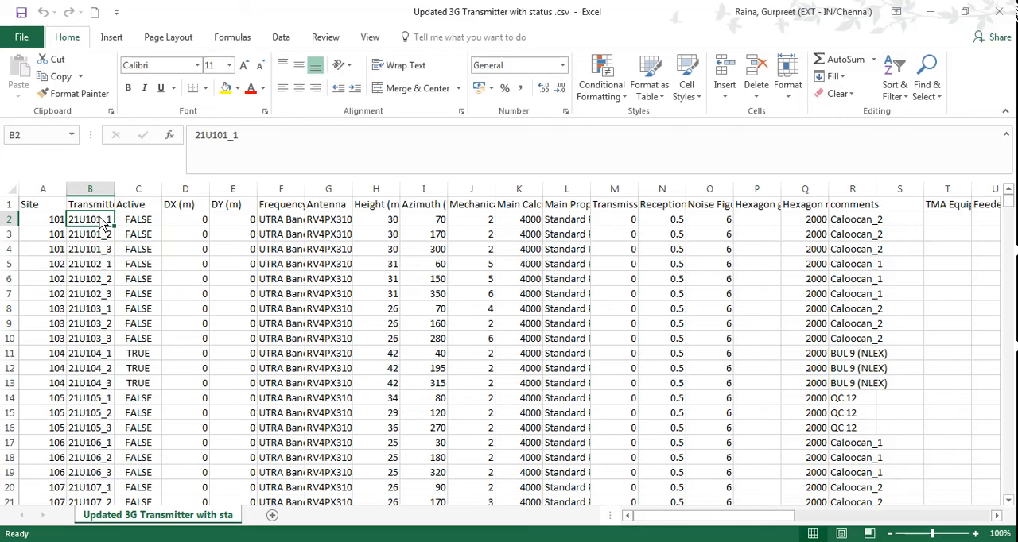
click(99, 188)
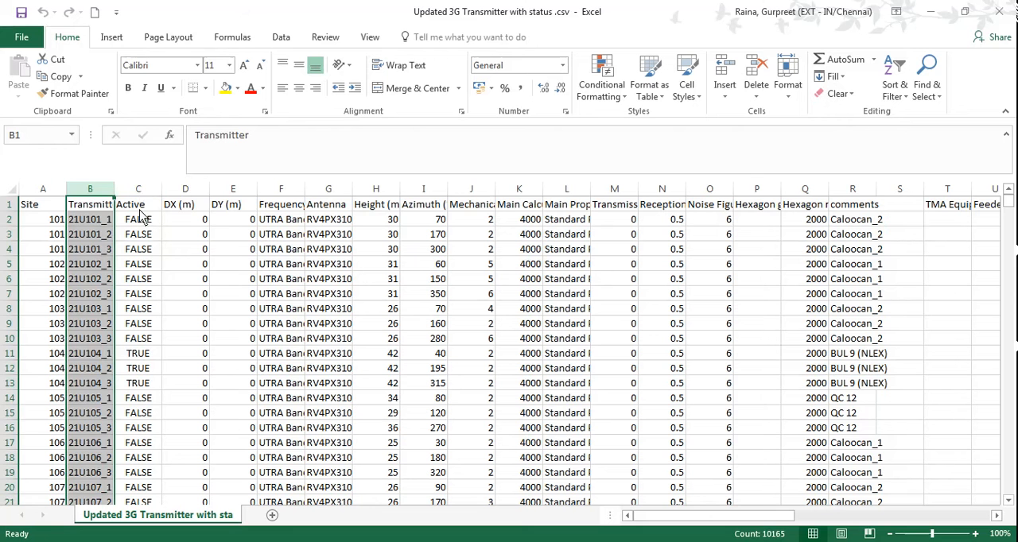
Compare the FALSE and TRUE entries in the Active column, and look at the DX (m) and DY (m) columns.
click(143, 207)
click(143, 227)
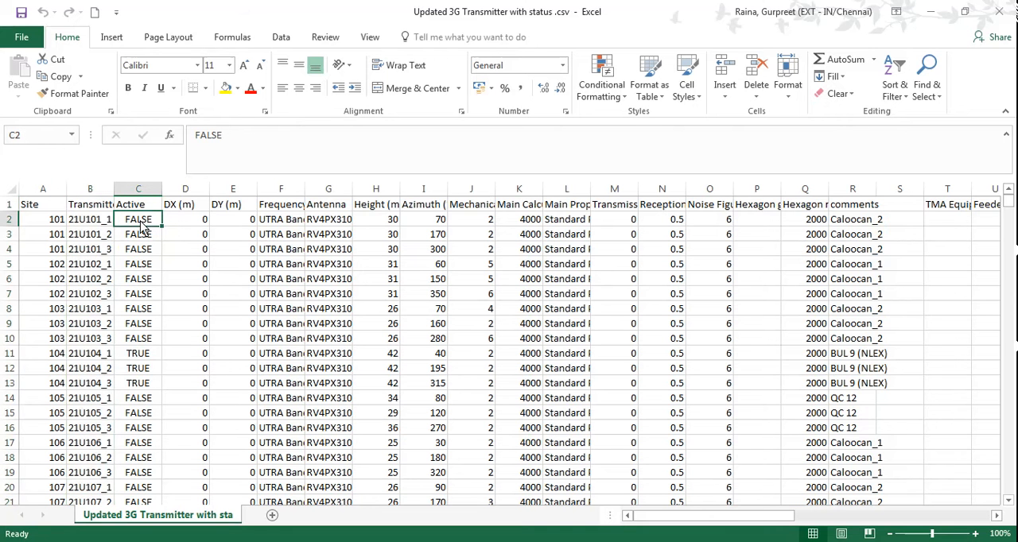
click(137, 358)
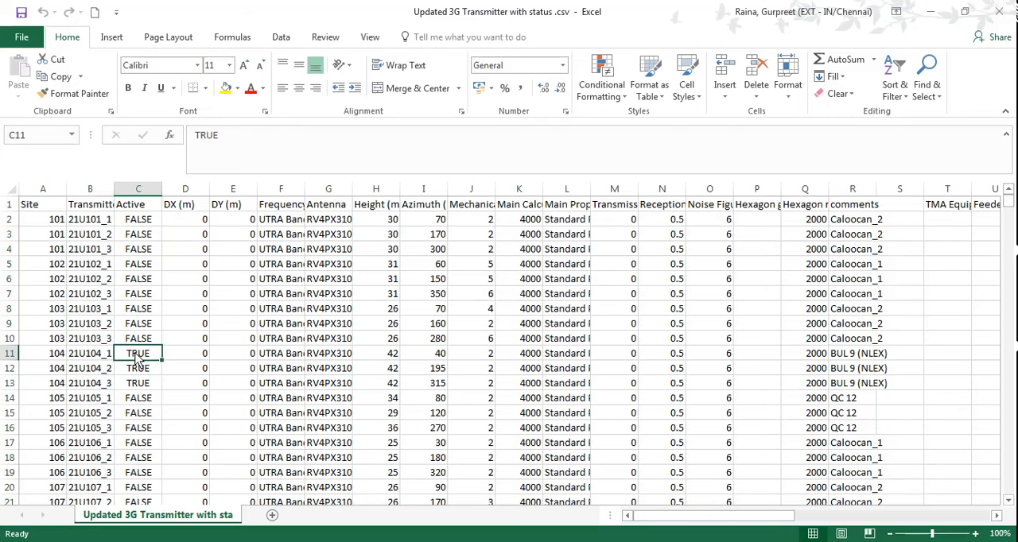
click(137, 228)
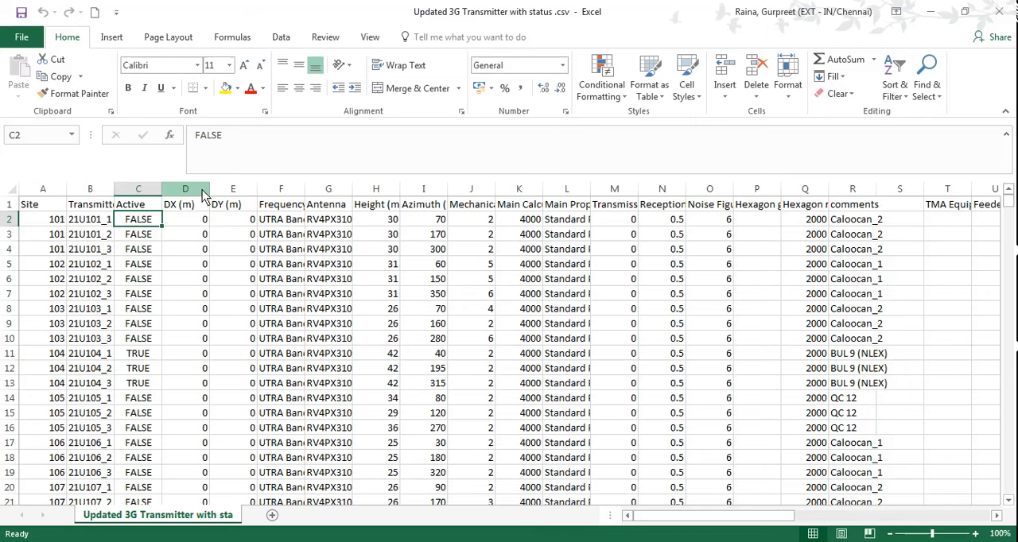
drag(202, 191, 224, 189)
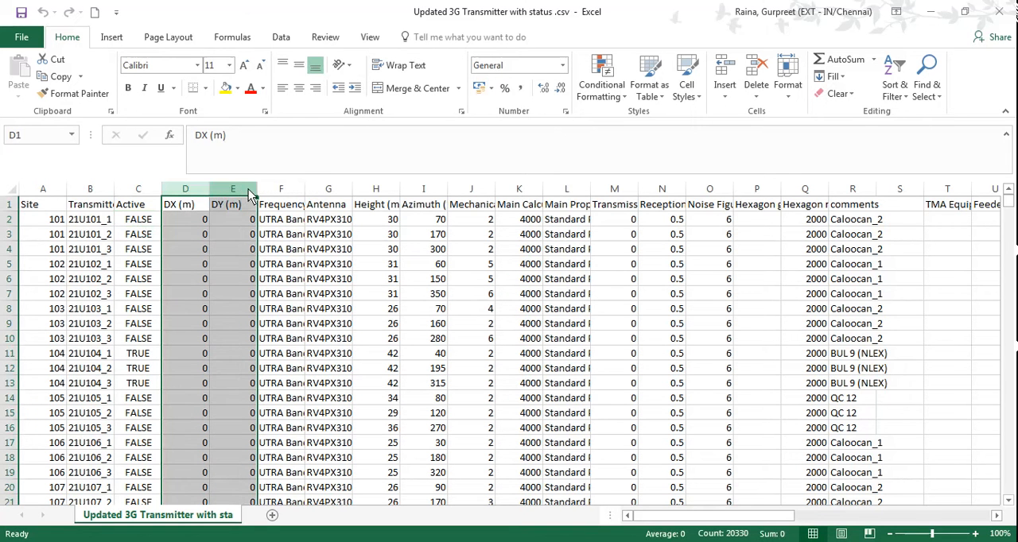
Fit the Frequency Band and Antenna columns to their full contents.
double_click(304, 192)
click(304, 191)
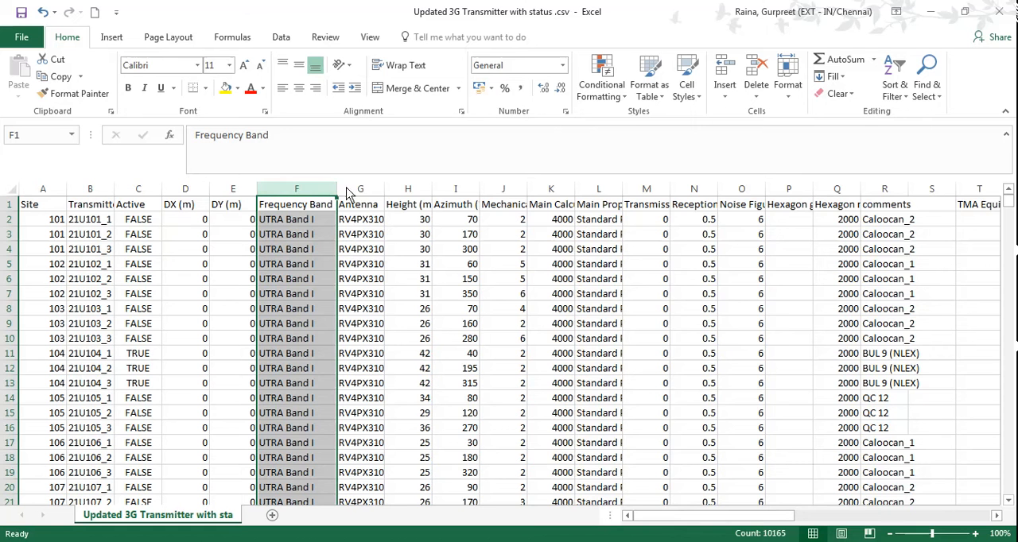
double_click(385, 191)
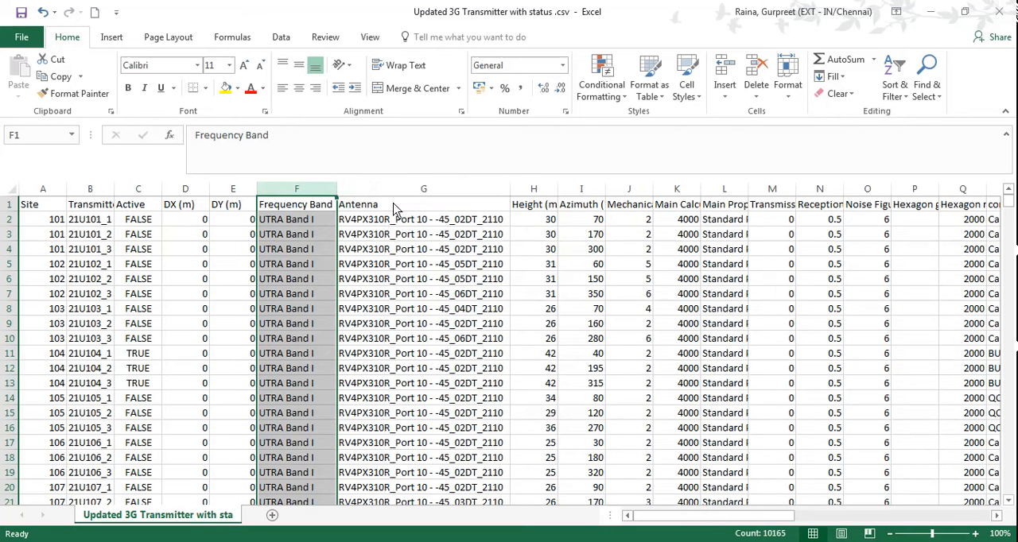
Compare the antenna names in the first rows of column G, finishing on cell G6.
click(395, 220)
click(390, 248)
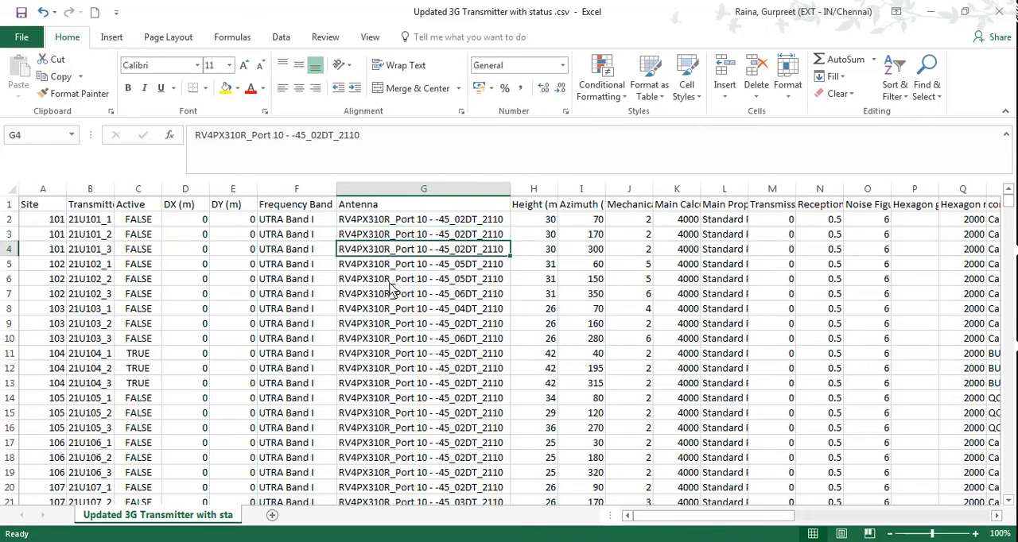
click(389, 282)
click(390, 296)
click(392, 325)
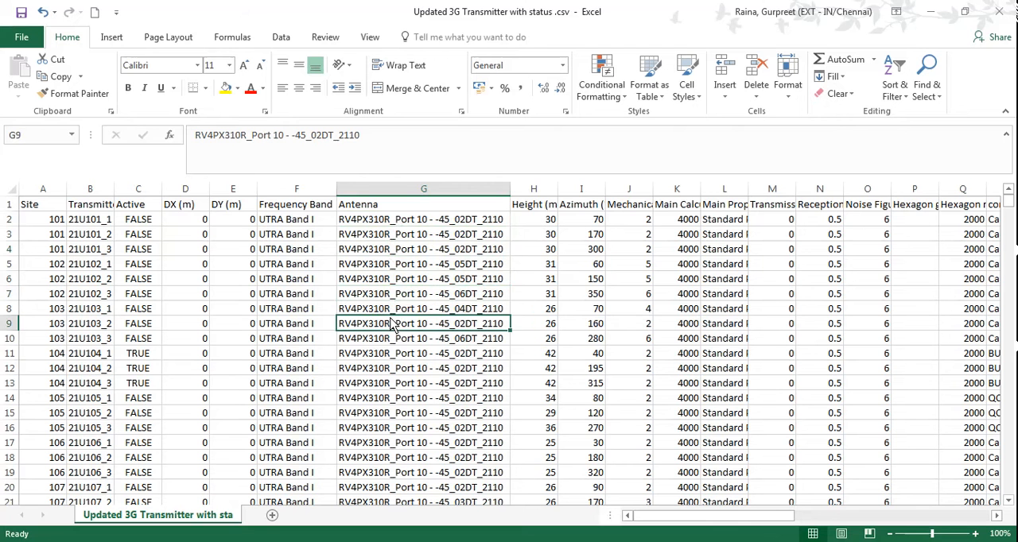
click(389, 358)
click(395, 341)
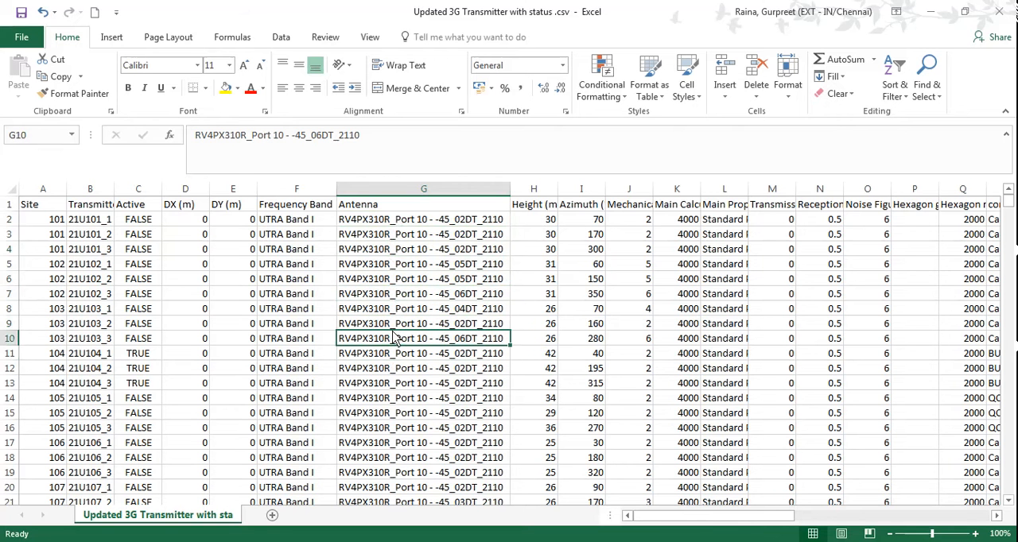
click(398, 310)
click(417, 279)
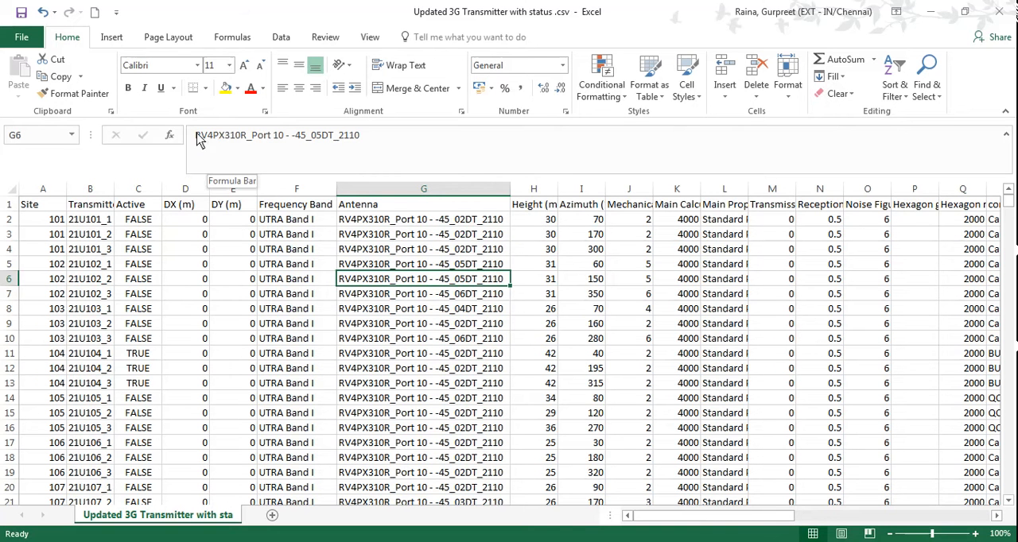
Examine the parts of the antenna name in cell G6, from the model and port to -45, 05DT and 2110, without changing it.
drag(196, 136, 307, 142)
click(294, 142)
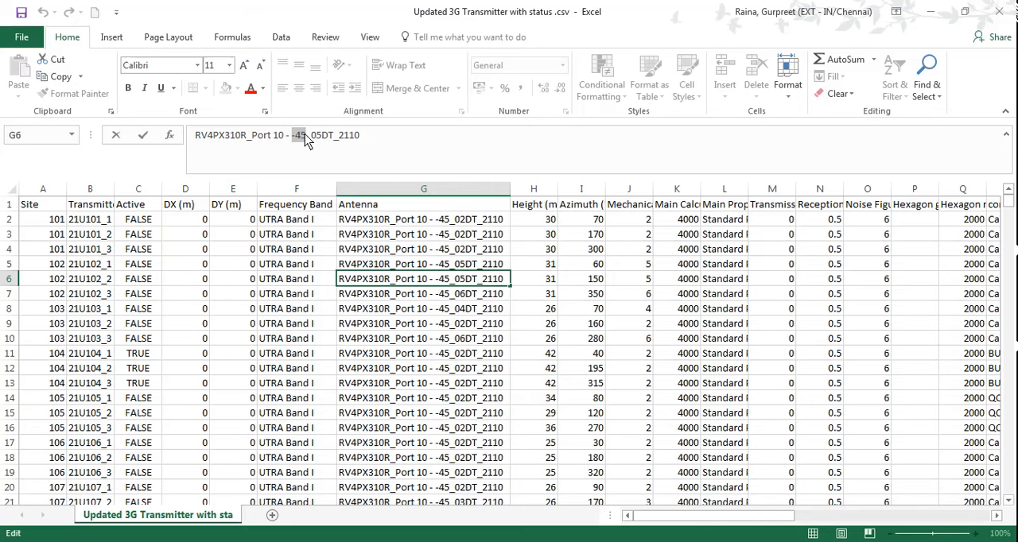
drag(311, 136, 332, 137)
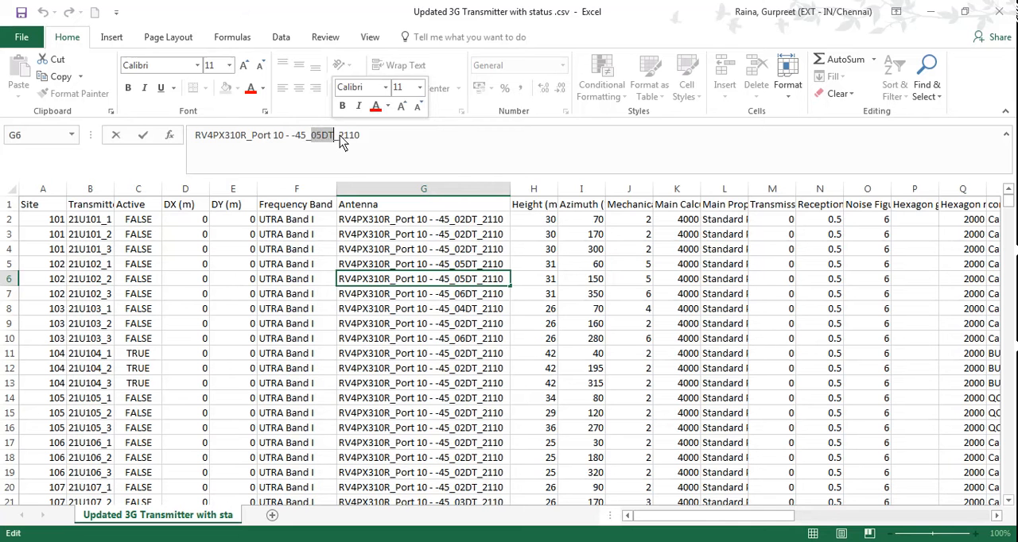
click(339, 136)
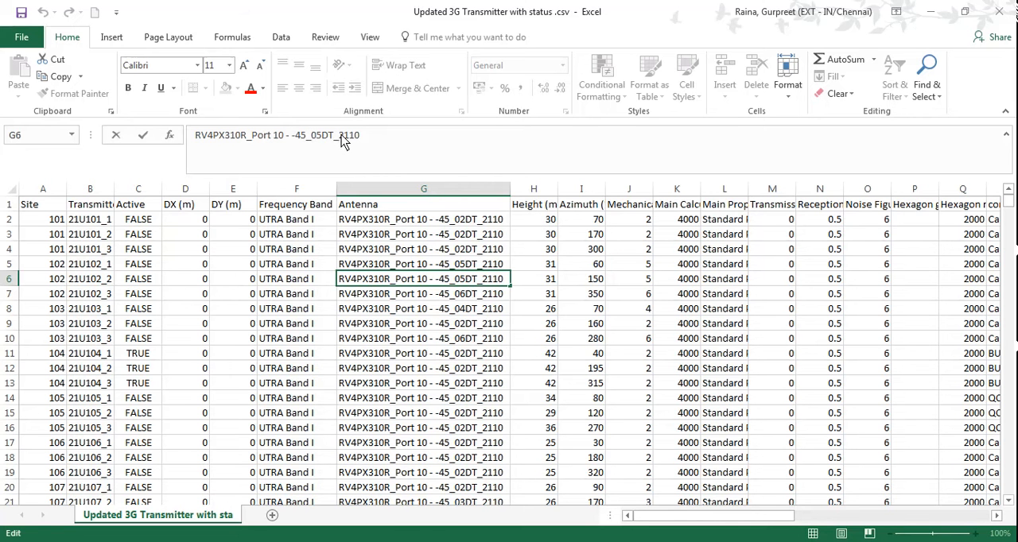
drag(340, 137, 362, 136)
key(Right)
Look down the Antenna column through the 2110 antennas to the UTRA Band VIII rows, and select cell G6711.
click(448, 327)
key(Down)
key(Down)
key(Down)
key(Down)
key(Down)
key(Down)
key(Down)
key(Down)
key(Down)
key(Down)
key(Down)
key(Down)
key(Down)
key(Down)
key(Down)
key(Down)
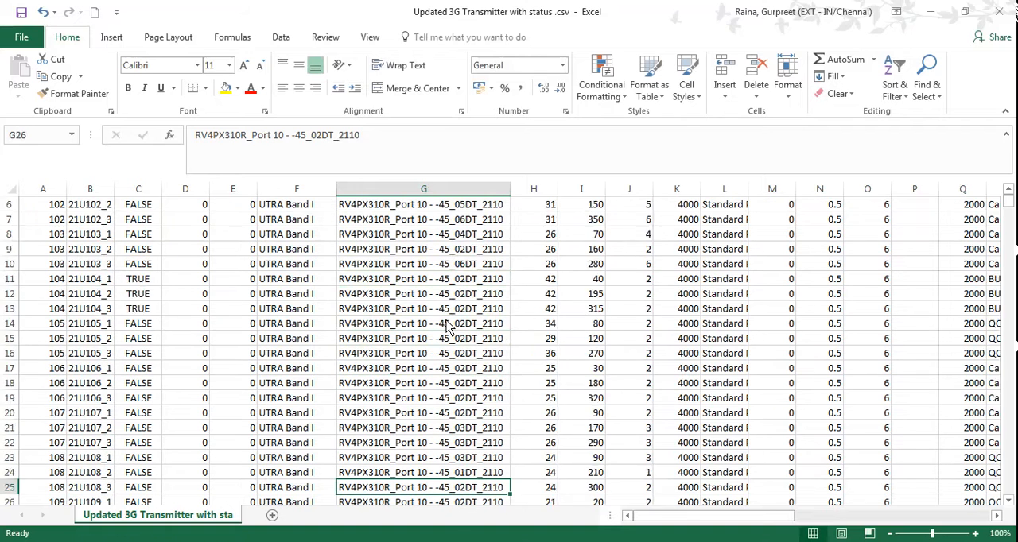
key(Down)
key(Down)
key(Down)
key(Down)
key(Down)
key(Down)
key(Down)
key(Down)
key(Down)
key(Down)
key(Down)
key(Down)
key(Down)
key(Down)
key(Down)
key(Down)
key(Down)
key(Down)
key(Down)
key(Down)
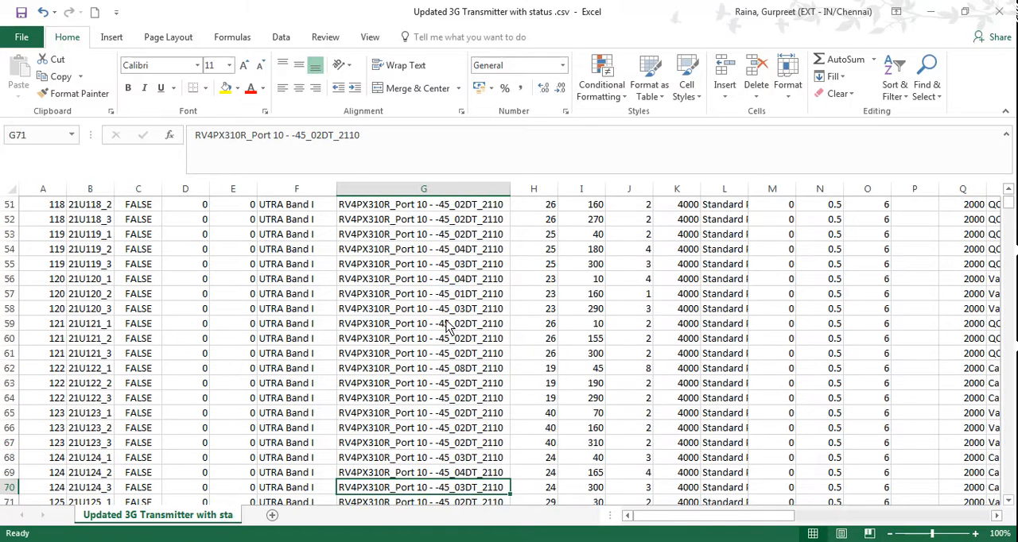
key(Down)
key(Down)
key(Down)
key(Down)
key(Down)
key(Down)
key(Down)
key(Down)
key(Down)
key(Down)
key(Down)
key(Down)
key(Down)
key(Down)
key(Down)
key(Down)
key(Down)
key(Down)
key(Down)
key(Down)
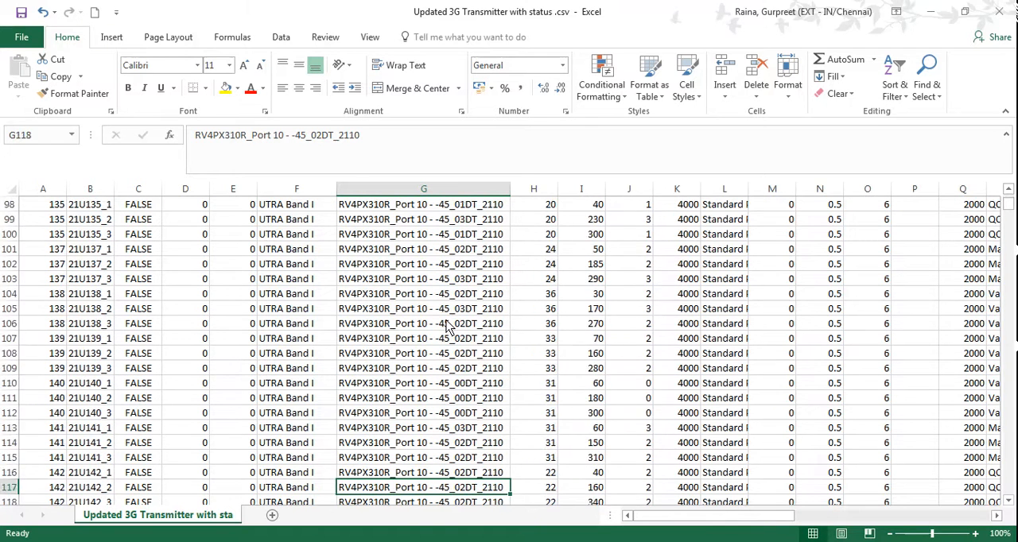
key(Down)
key(Down)
key(Down)
key(Down)
key(Down)
key(Down)
key(Down)
key(Down)
key(Down)
key(Down)
key(Down)
key(Down)
key(Down)
key(Down)
key(Down)
key(Down)
key(Down)
key(Down)
key(Down)
key(Down)
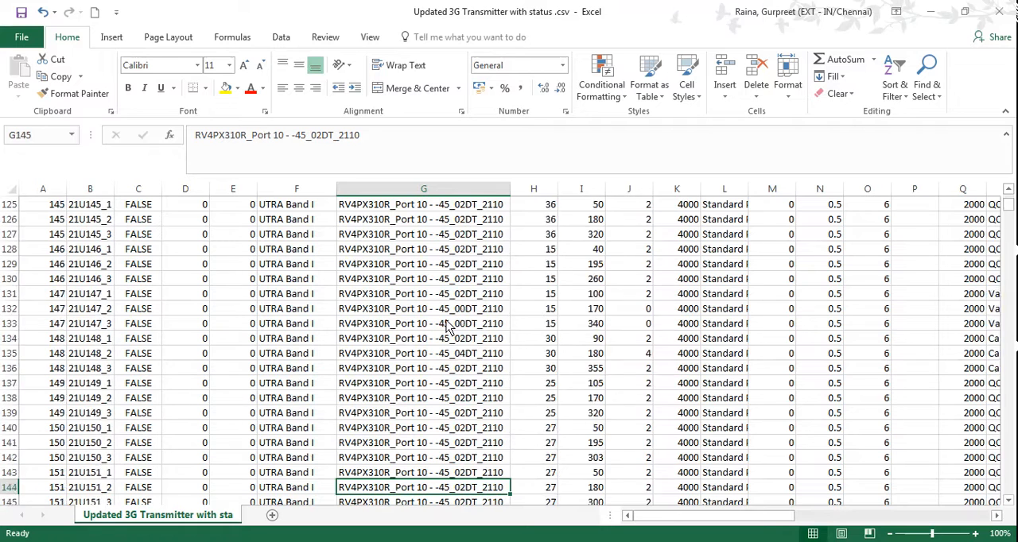
key(Down)
key(Down)
key(Down)
key(Down)
key(Down)
key(Down)
key(Down)
key(Down)
key(Down)
key(Down)
key(Down)
key(Down)
key(Down)
key(Down)
key(Down)
key(Down)
key(Down)
key(Down)
key(Down)
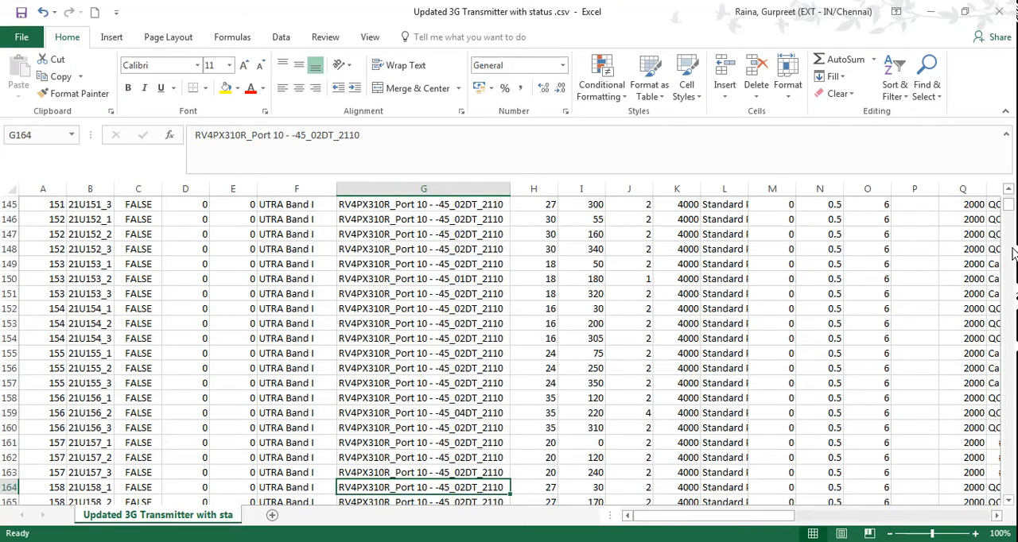
drag(1007, 209, 1012, 395)
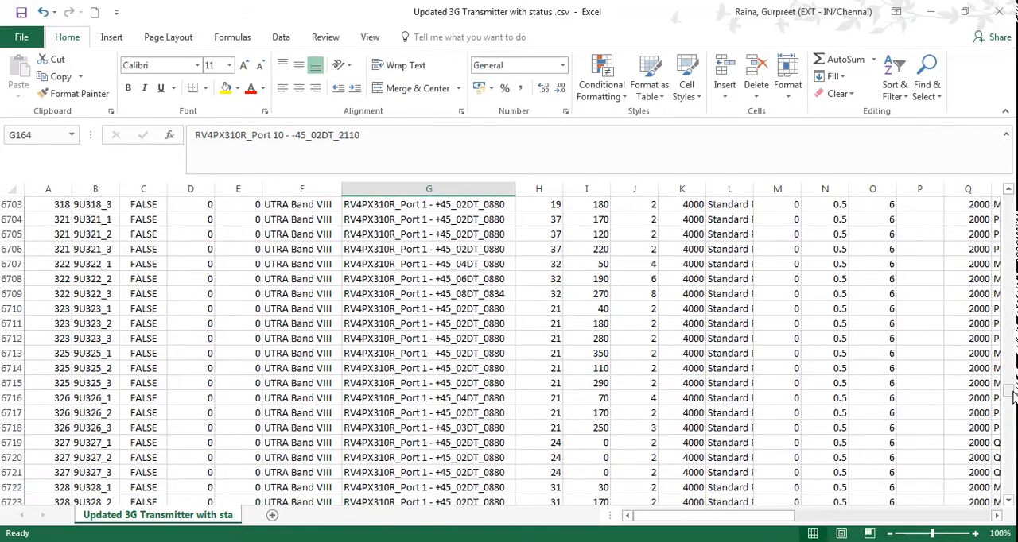
click(379, 325)
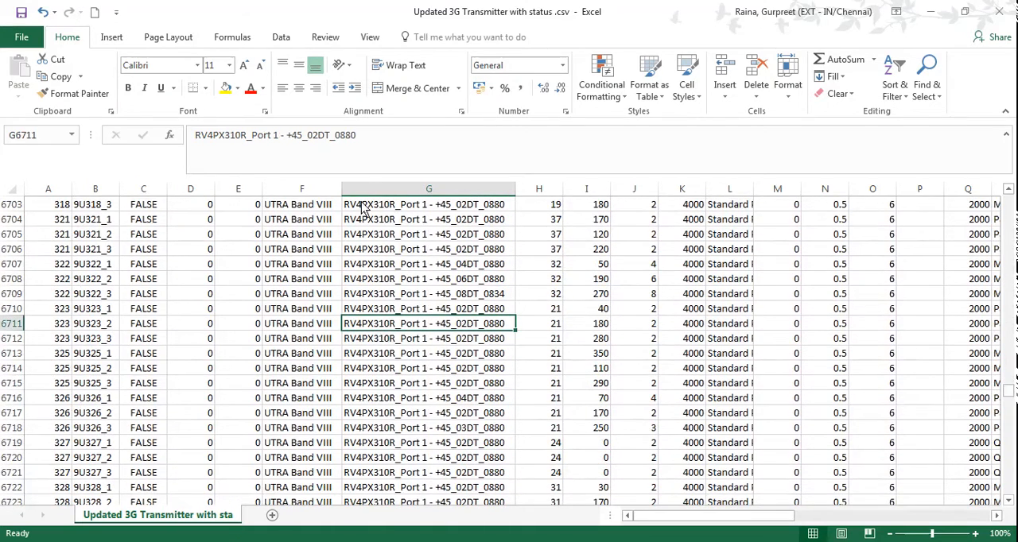
Examine the 0880, 02DT and +45 parts of the antenna name in cell G6711 without changing it.
drag(362, 137, 339, 136)
click(313, 137)
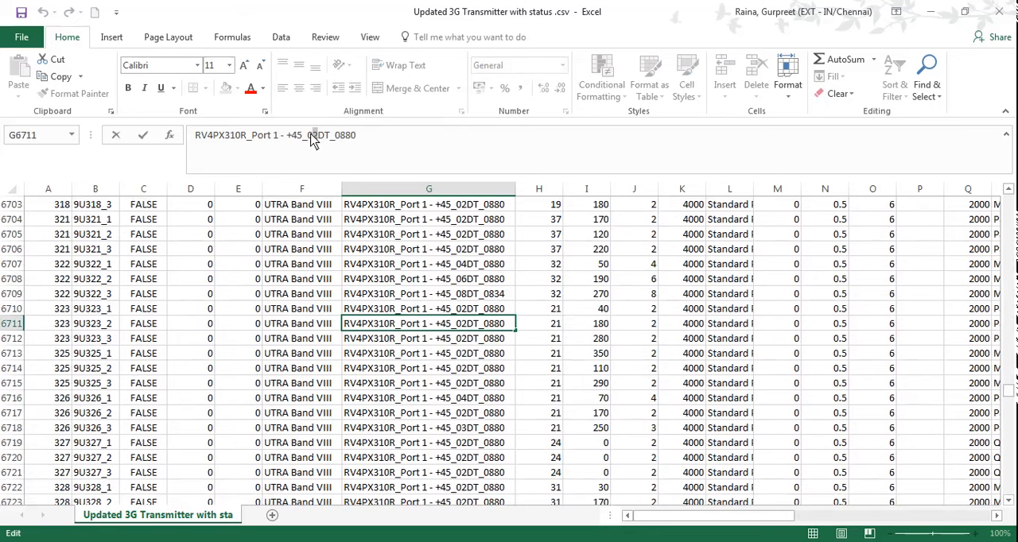
drag(304, 136, 288, 137)
Fit the Height (m), Azimuth (°) and Mechanical Downtilt (°) columns to their full contents.
drag(1007, 391, 1011, 203)
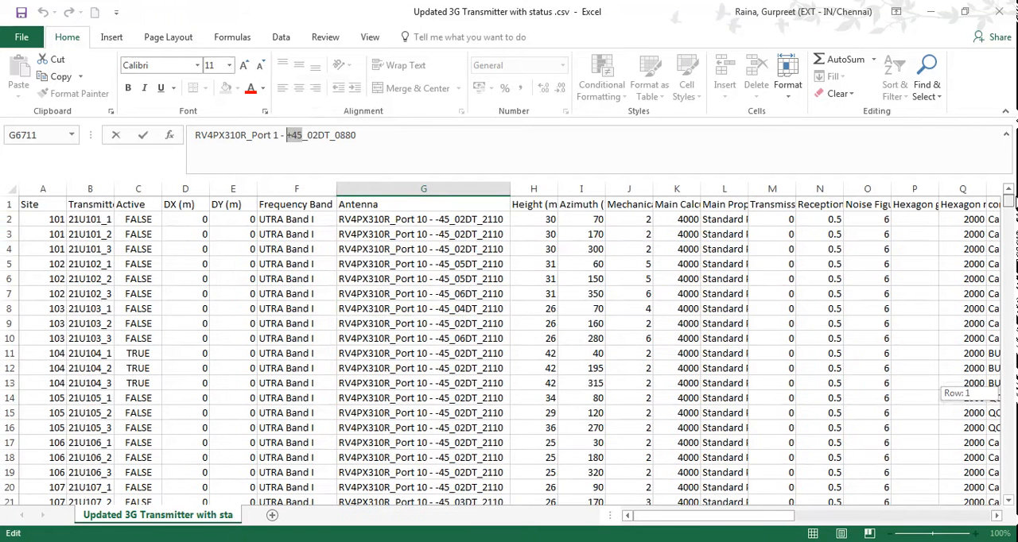
click(532, 190)
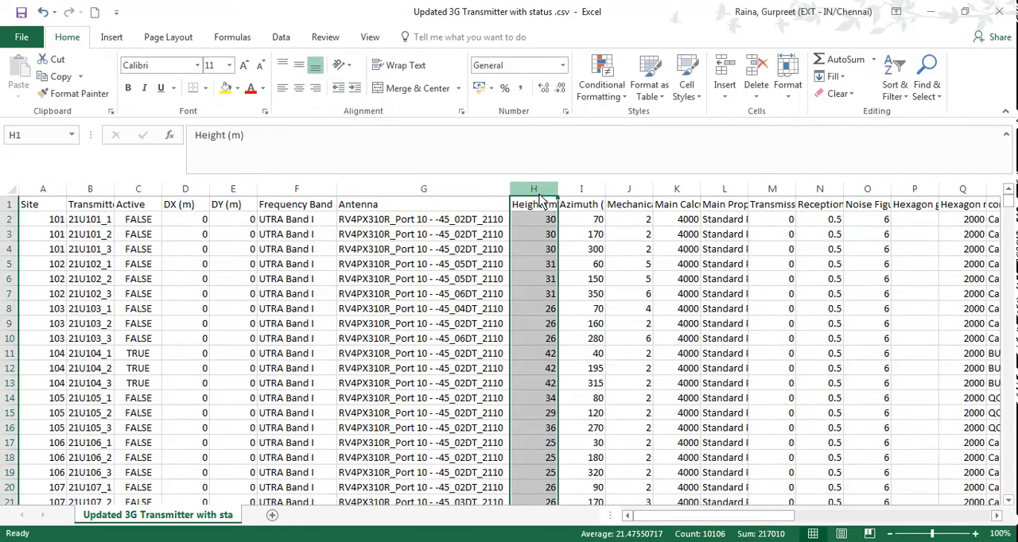
double_click(558, 189)
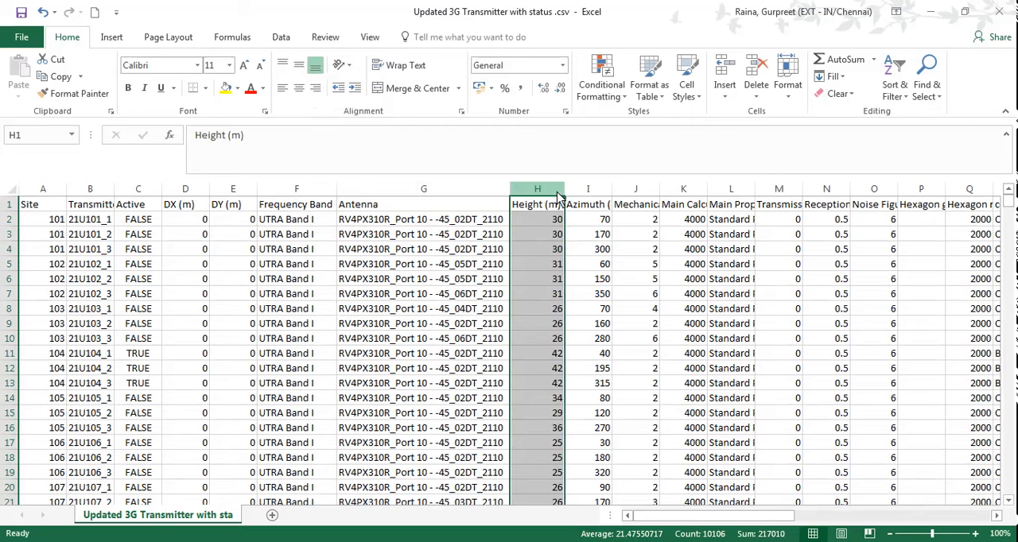
click(608, 189)
double_click(611, 190)
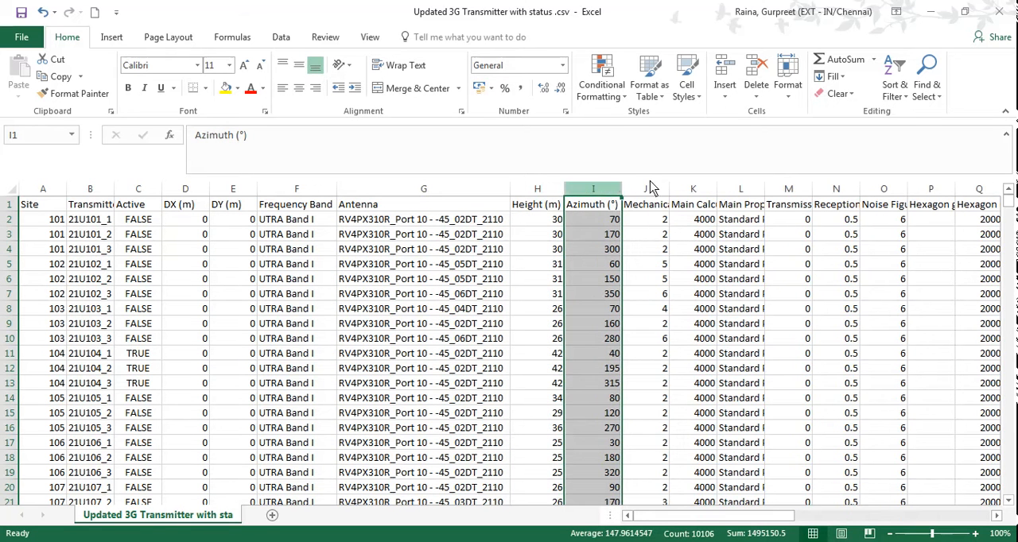
double_click(669, 189)
click(660, 191)
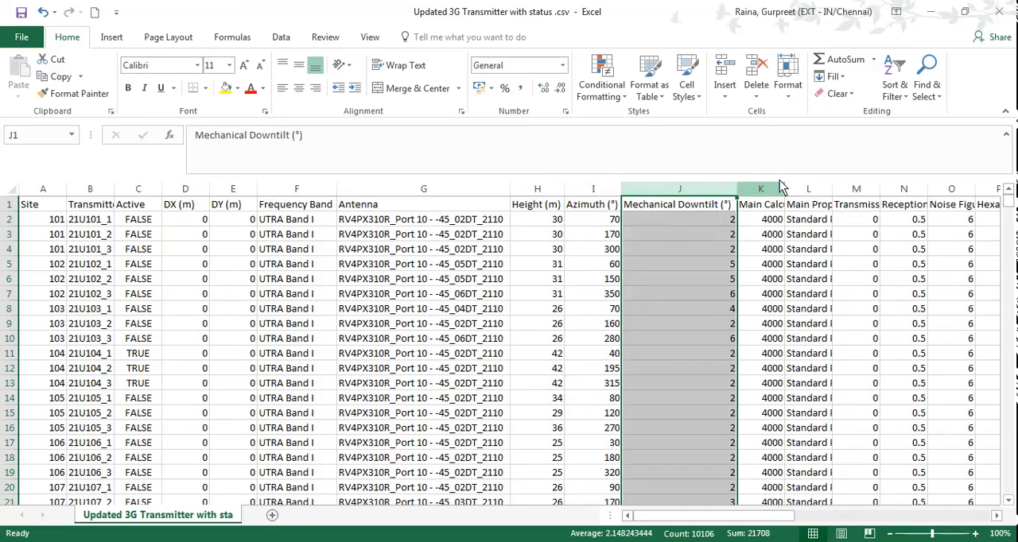
Check the header and first value of column K, and fit the Main Propagation Model column to its full contents.
click(775, 222)
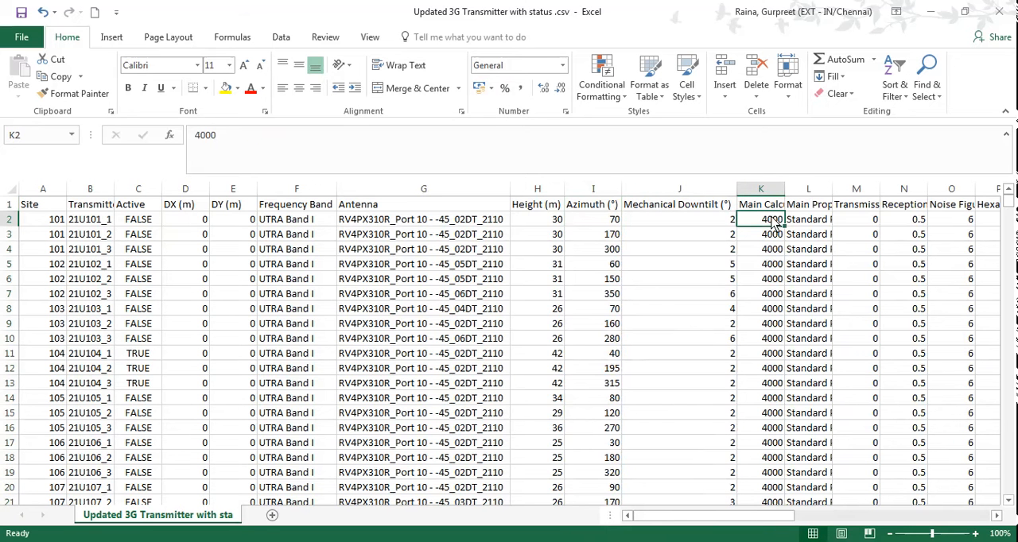
click(770, 208)
click(770, 226)
double_click(832, 190)
click(855, 224)
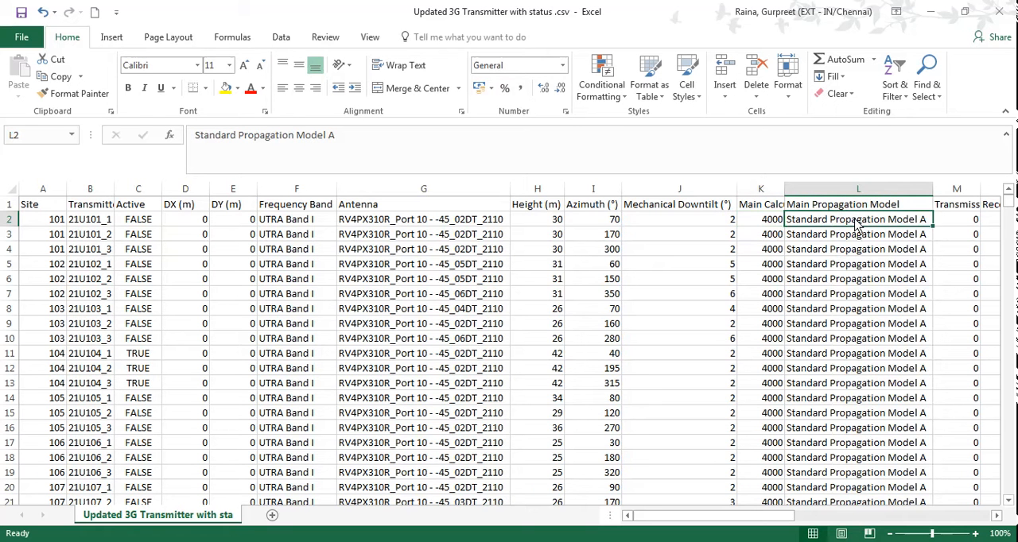
Read the row 1 headers from Main Propagation Model to Hexagon groups, comparing the transmission losses, reception losses and Noise Figure columns.
key(Up)
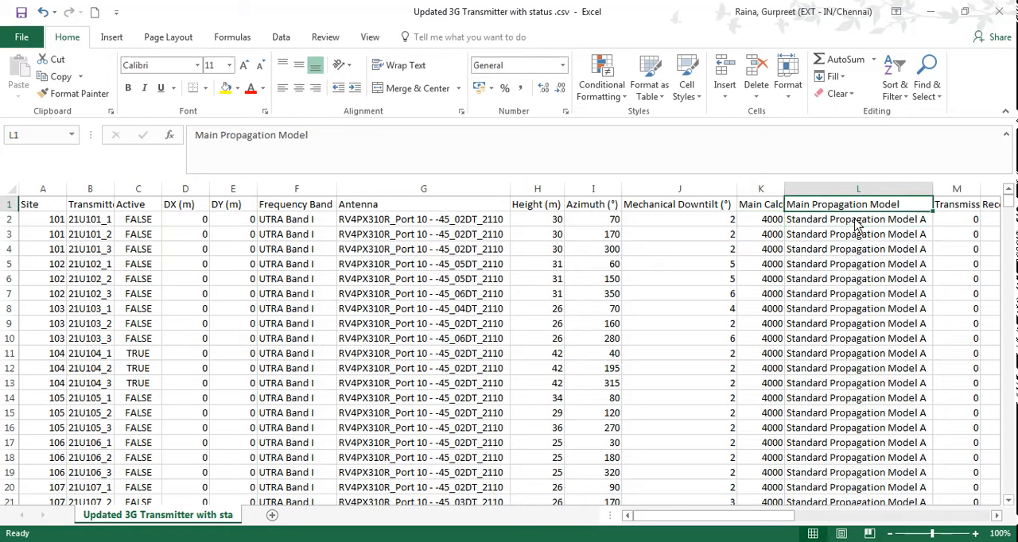
key(Right)
key(Right)
key(Right)
key(Right)
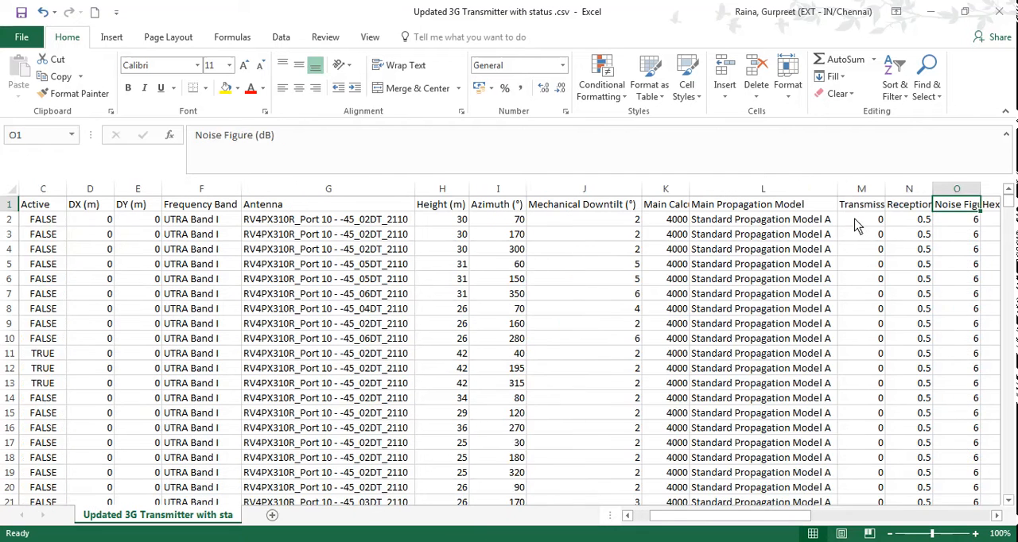
key(Left)
key(Left)
key(Left)
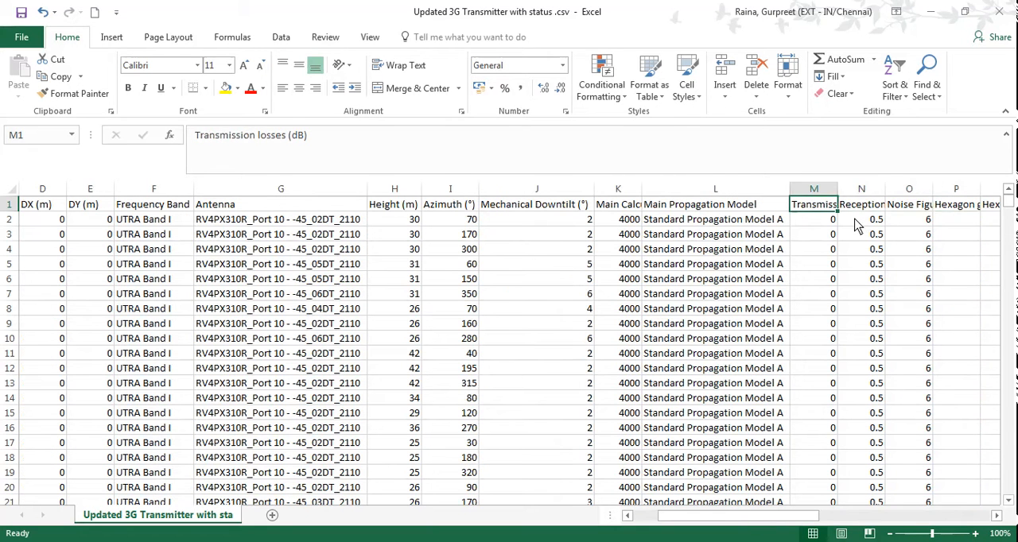
key(Right)
key(Right)
key(Right)
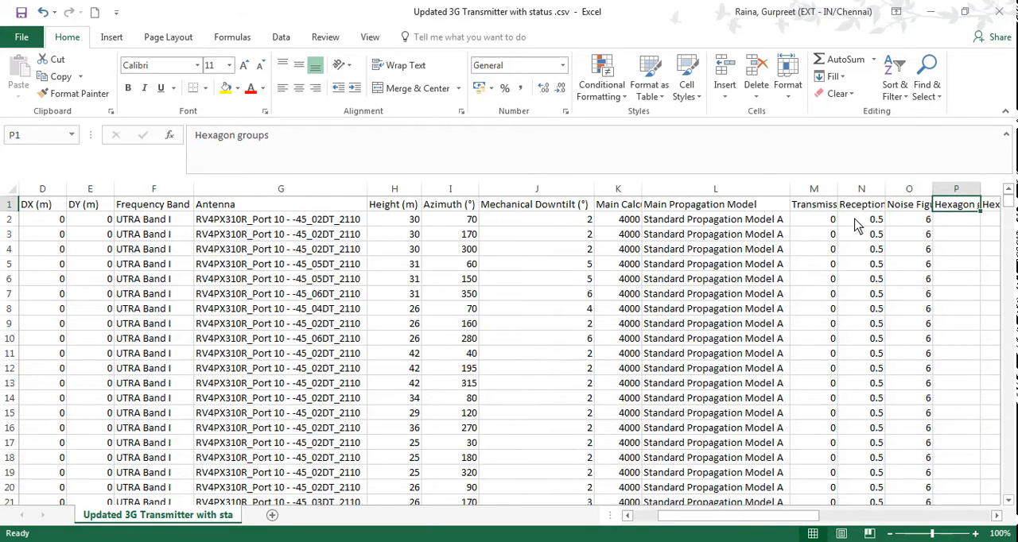
key(Left)
key(Left)
key(Left)
key(Right)
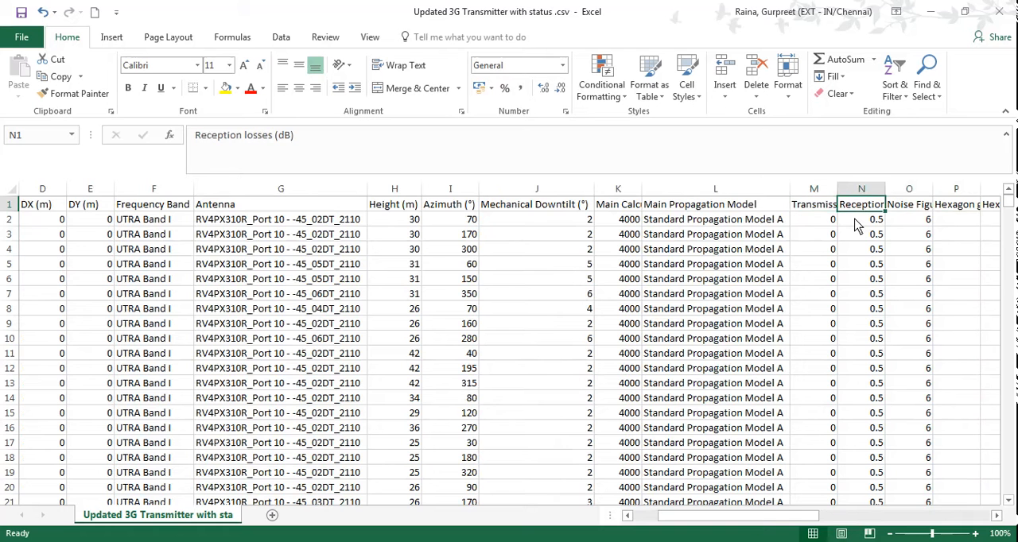
Read on through the row 1 headers from Reception losses past Hexagon radius, comments and Feeder Equipment to Extended Calculation Radius.
key(Right)
key(Right)
key(Right)
key(Right)
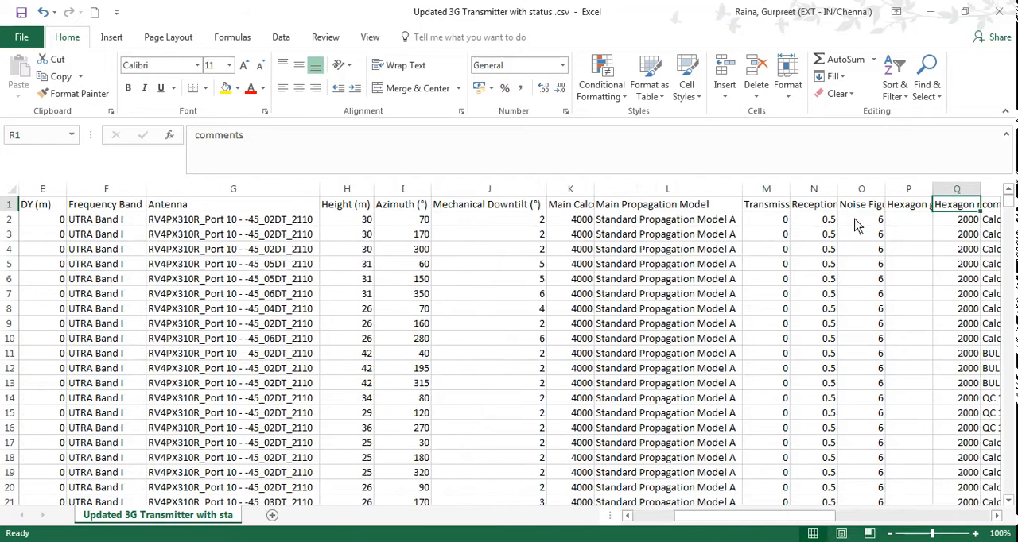
key(Left)
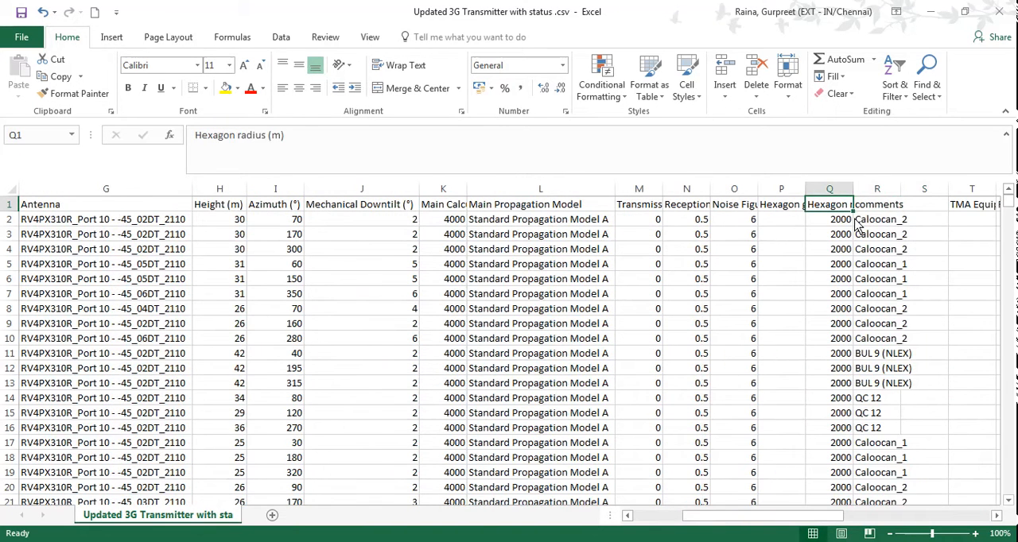
key(Right)
key(Right)
key(Right)
key(Right)
key(Right)
key(Right)
key(Right)
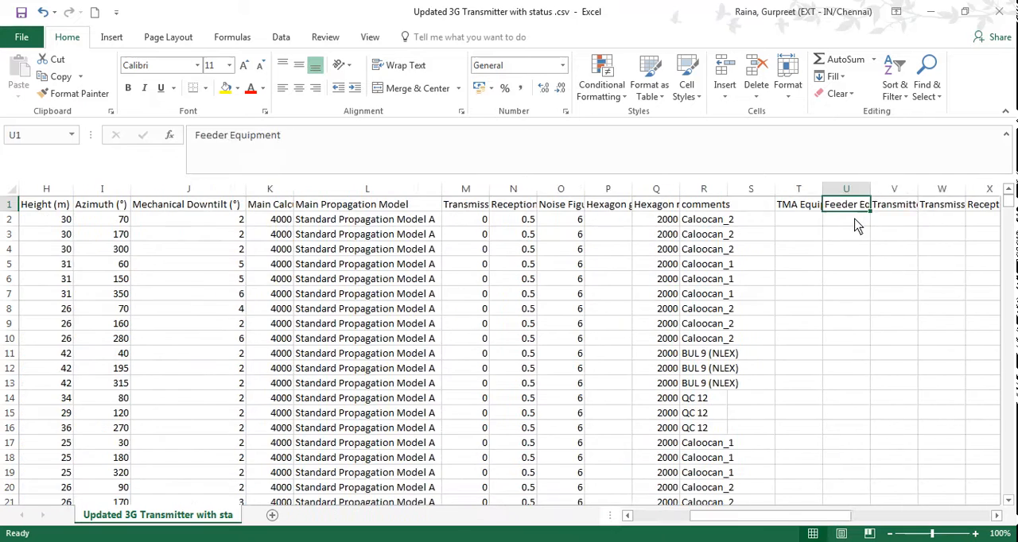
key(Right)
key(Right)
key(Right)
key(Right)
key(Right)
key(Right)
key(Right)
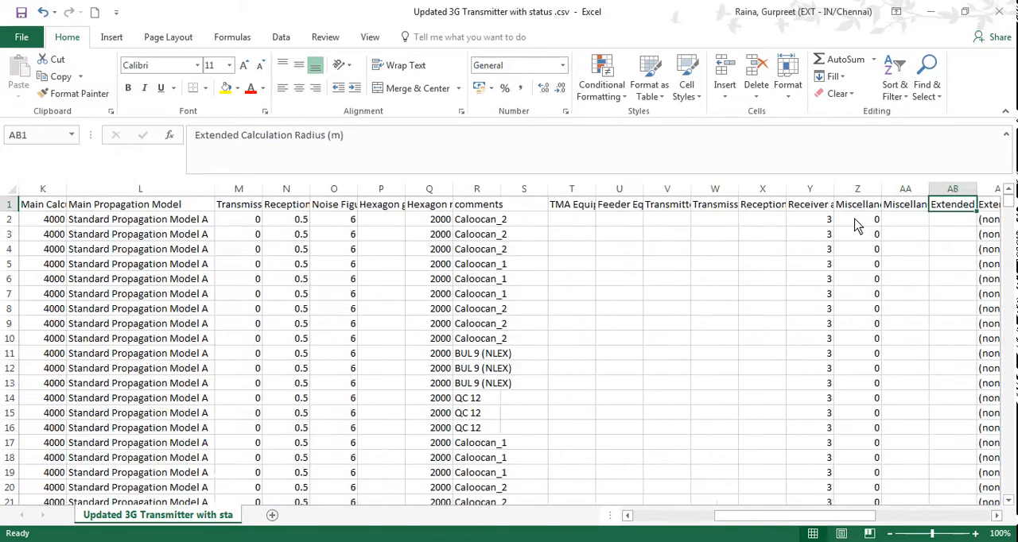
Look through the remaining row 1 headers up to Status, and return to the Shared pattern header in cell AP1.
key(Right)
key(Right)
key(Right)
key(Right)
key(Right)
key(Right)
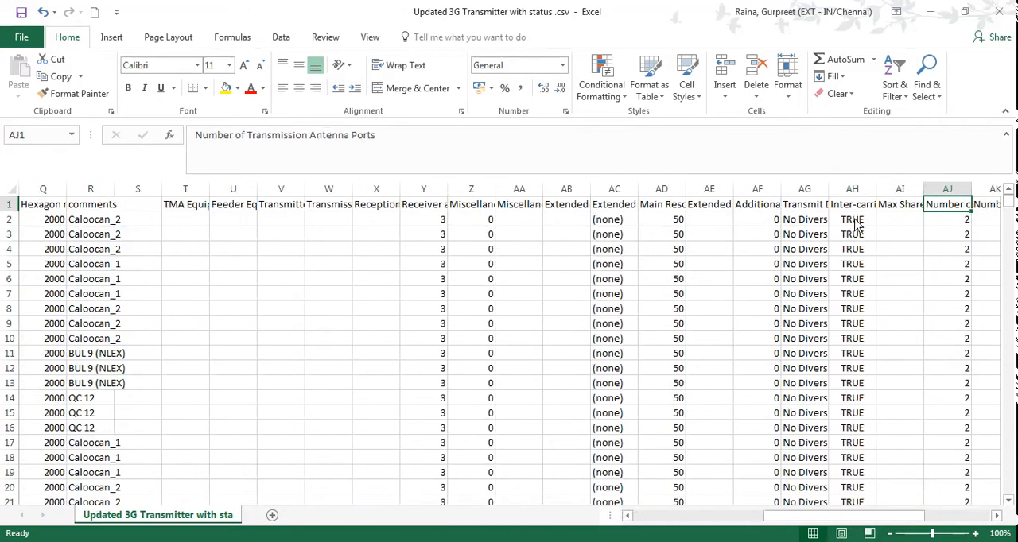
key(Right)
key(Right)
key(Right)
key(Right)
key(Right)
key(Right)
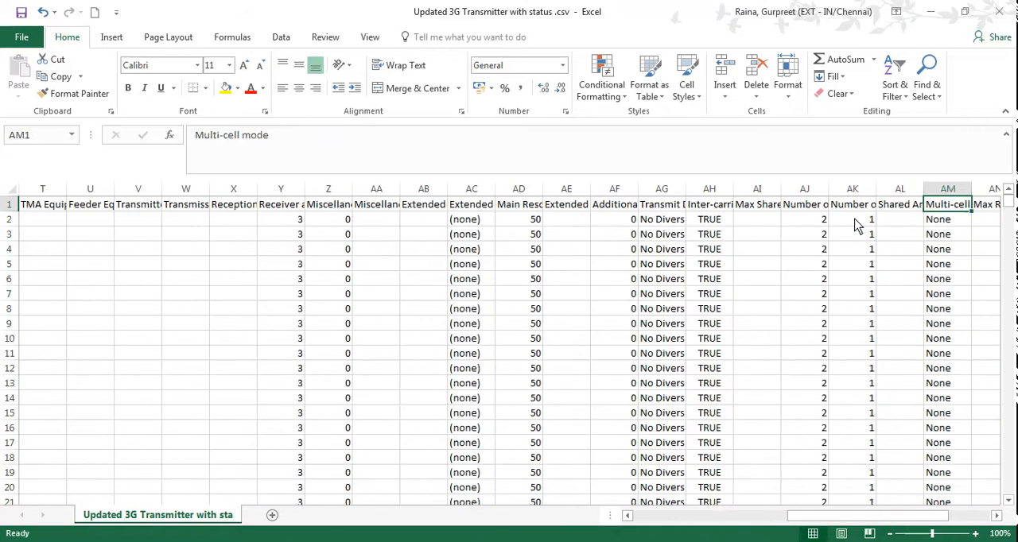
key(Right)
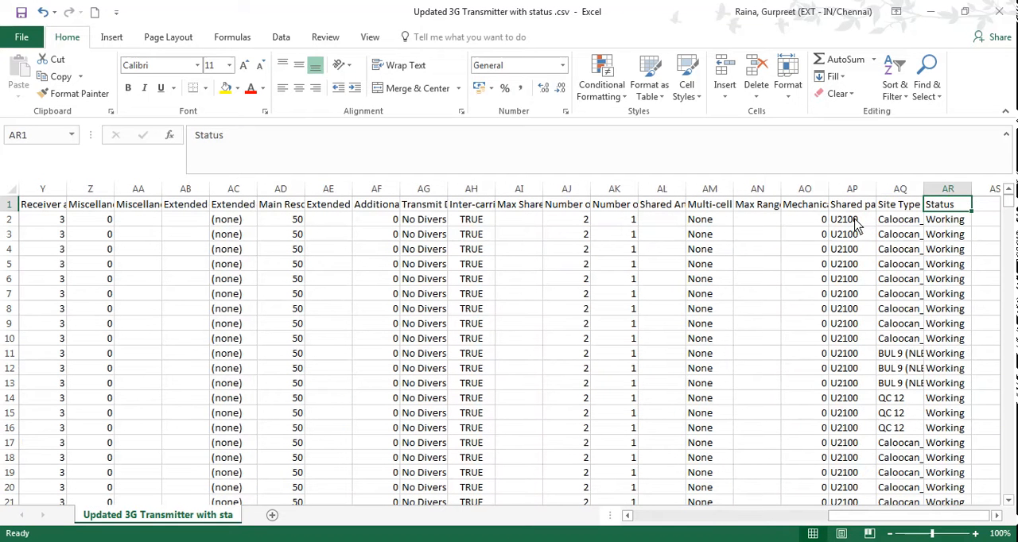
key(Left)
key(Left)
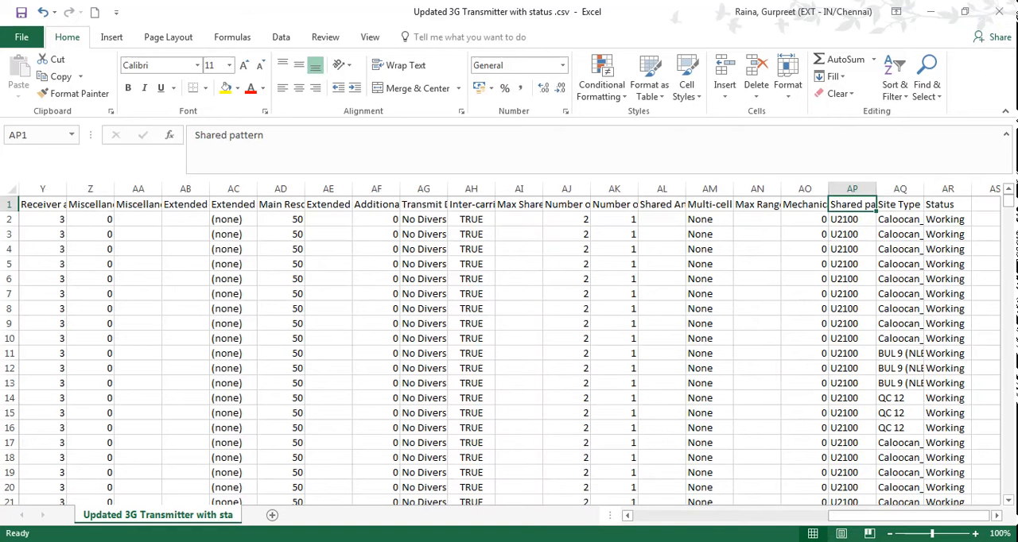
click(841, 541)
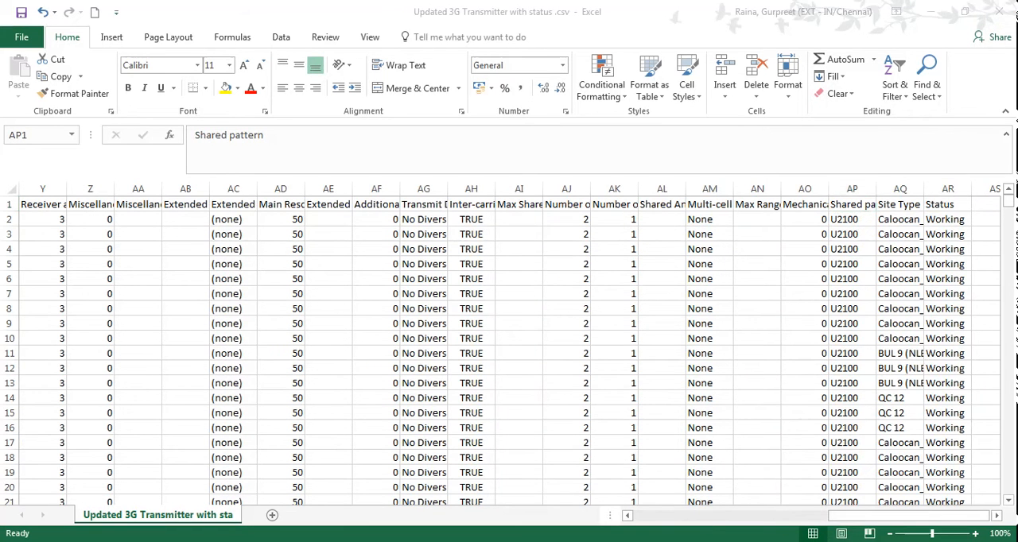